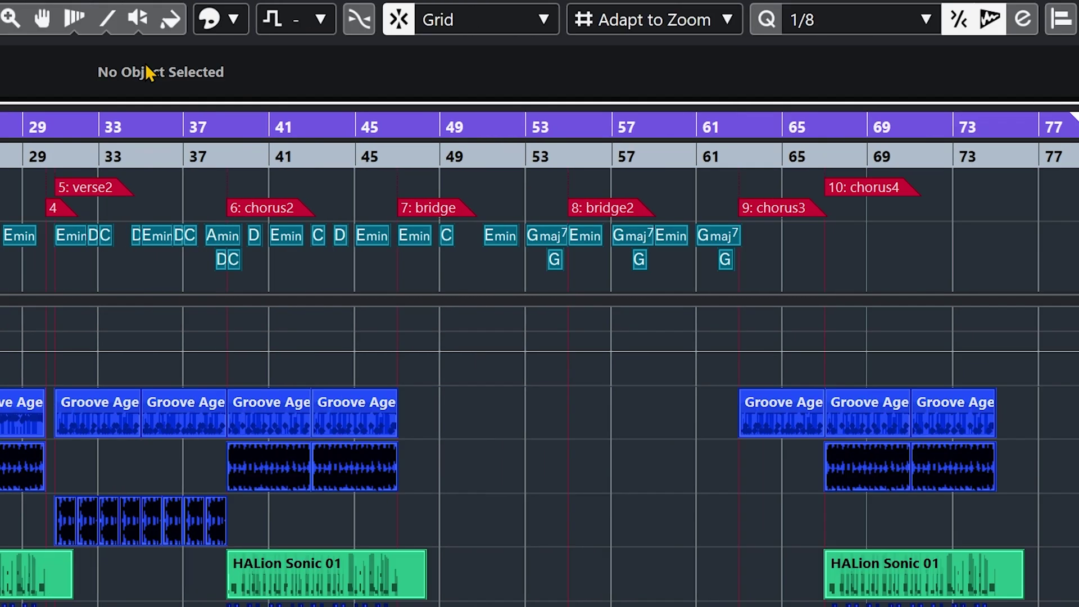
- View the choices available for the project root key without changing the setting
{"action": "left_click", "coordinate": [579, 22]}
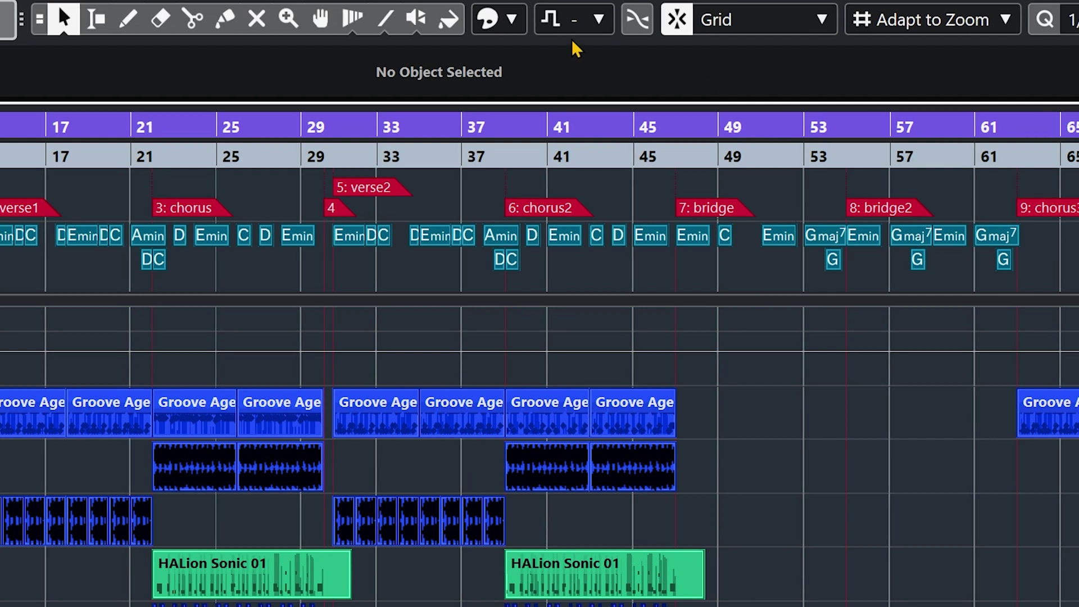
{"action": "left_click", "coordinate": [600, 20]}
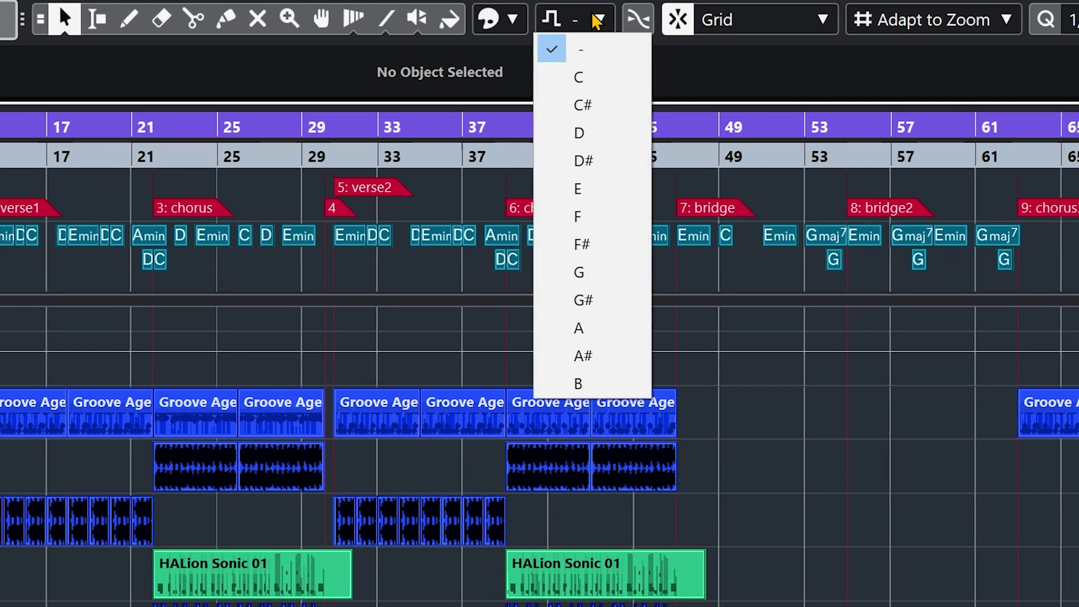
{"action": "left_click", "coordinate": [747, 539]}
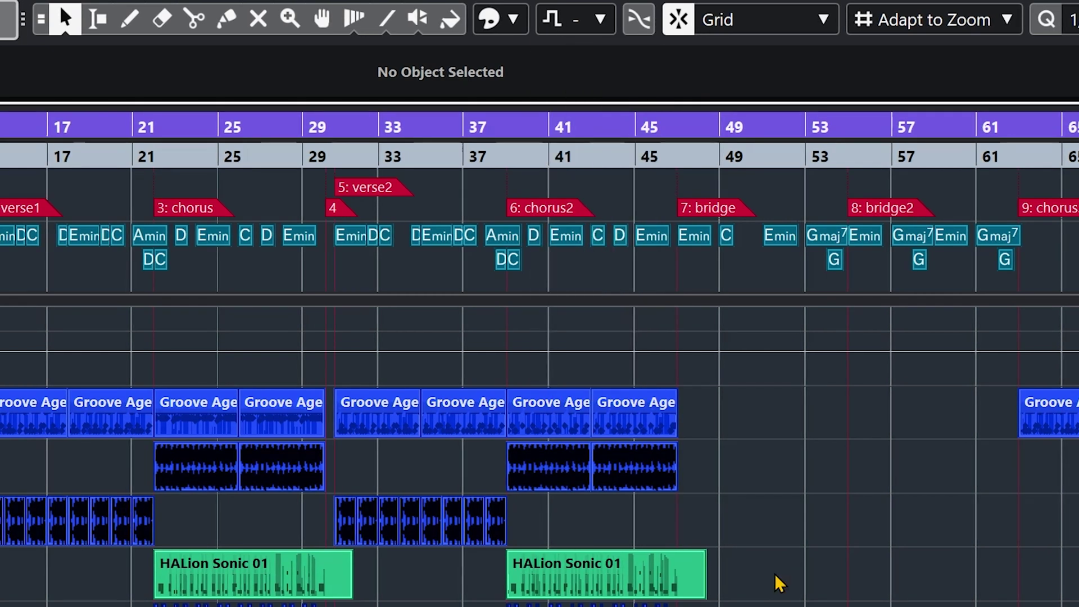
- Select the HALion Sonic 01 part at chorus2 and check that Root Key is enabled among the displayed info line elements
{"action": "left_click", "coordinate": [535, 561]}
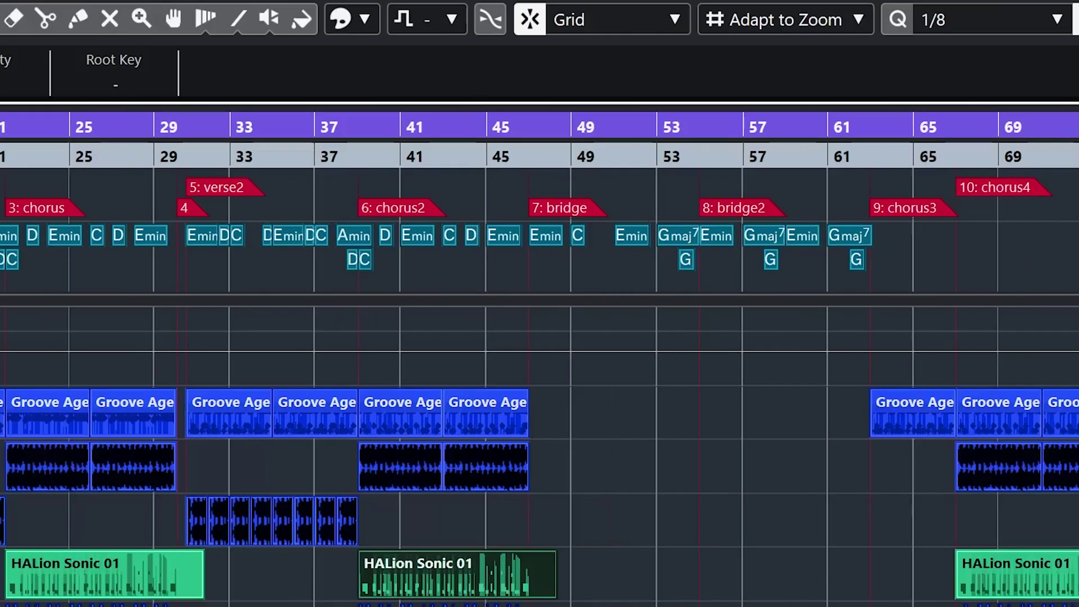
{"action": "left_click", "coordinate": [1036, 19]}
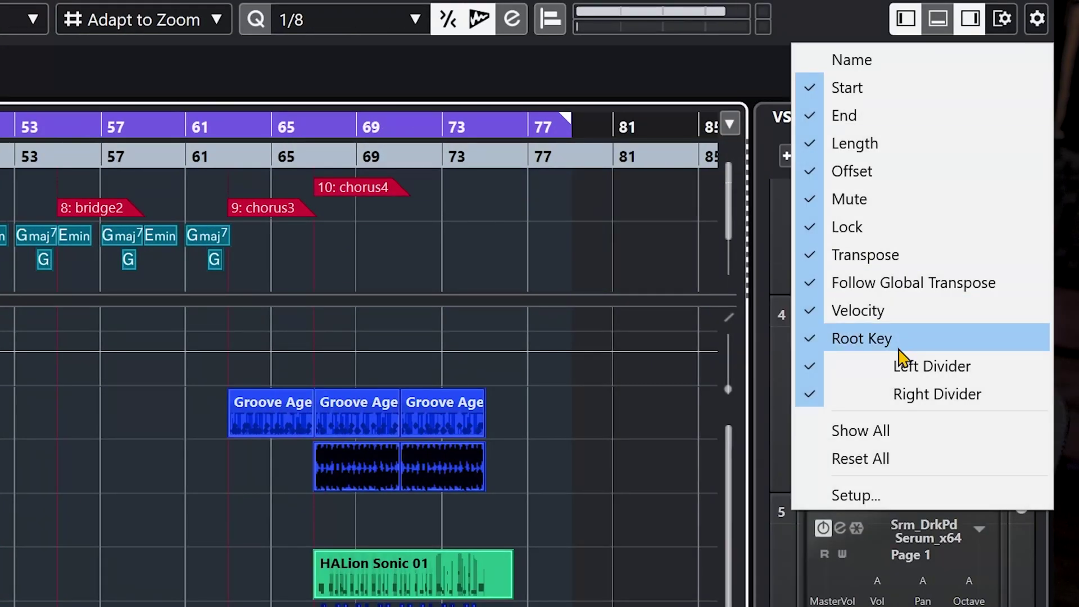
{"action": "key", "text": "Escape"}
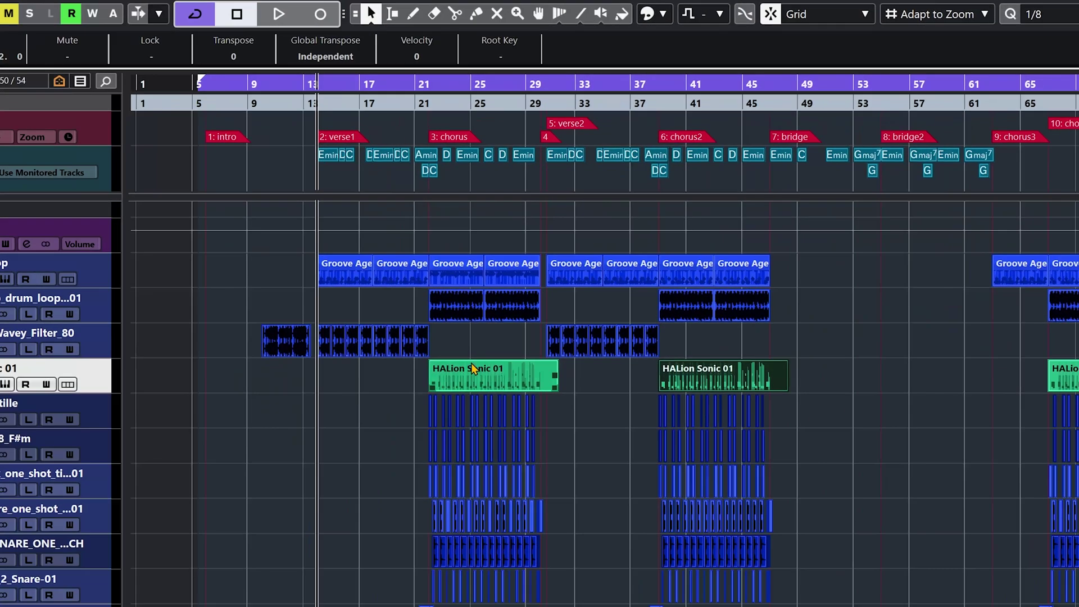
- Select all the HALion Sonic 01 parts on the track and view the root key choices for them
{"action": "left_click", "coordinate": [485, 378]}
{"action": "left_click", "coordinate": [618, 378]}
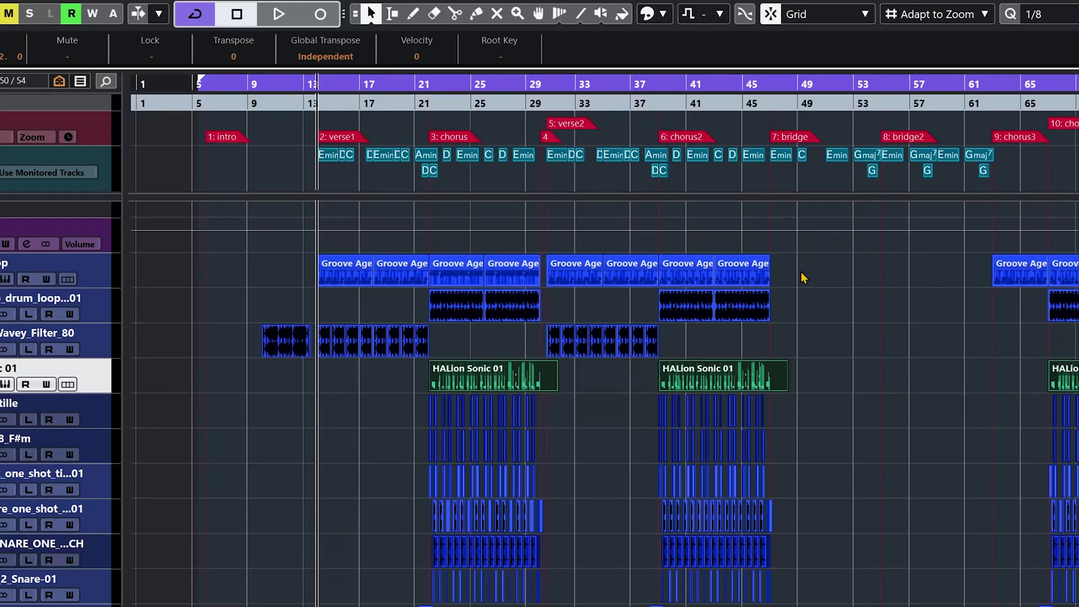
{"action": "left_click", "coordinate": [503, 56]}
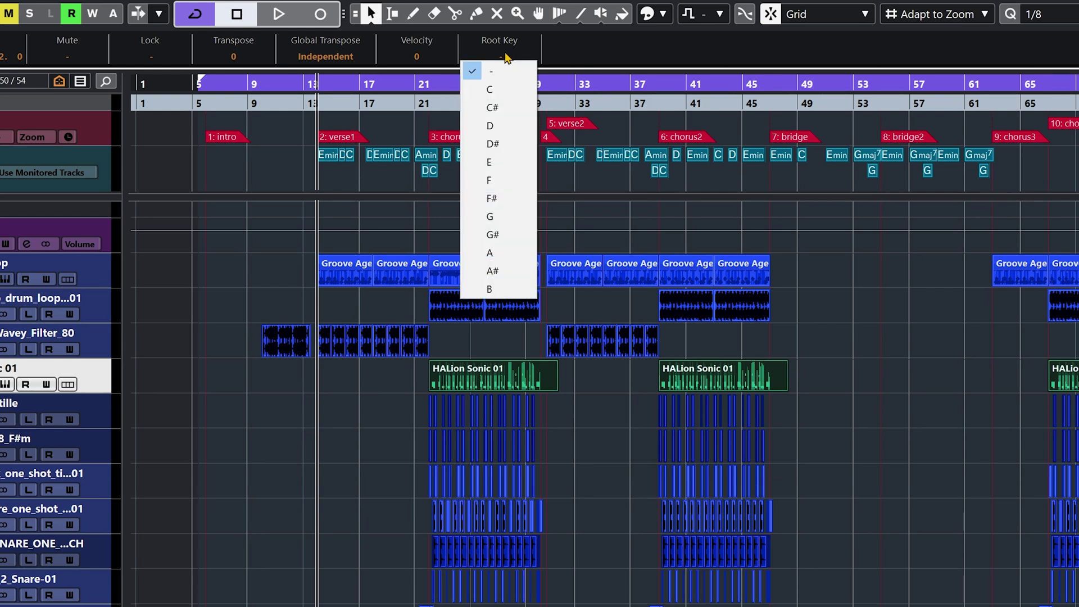
{"action": "left_click", "coordinate": [505, 57]}
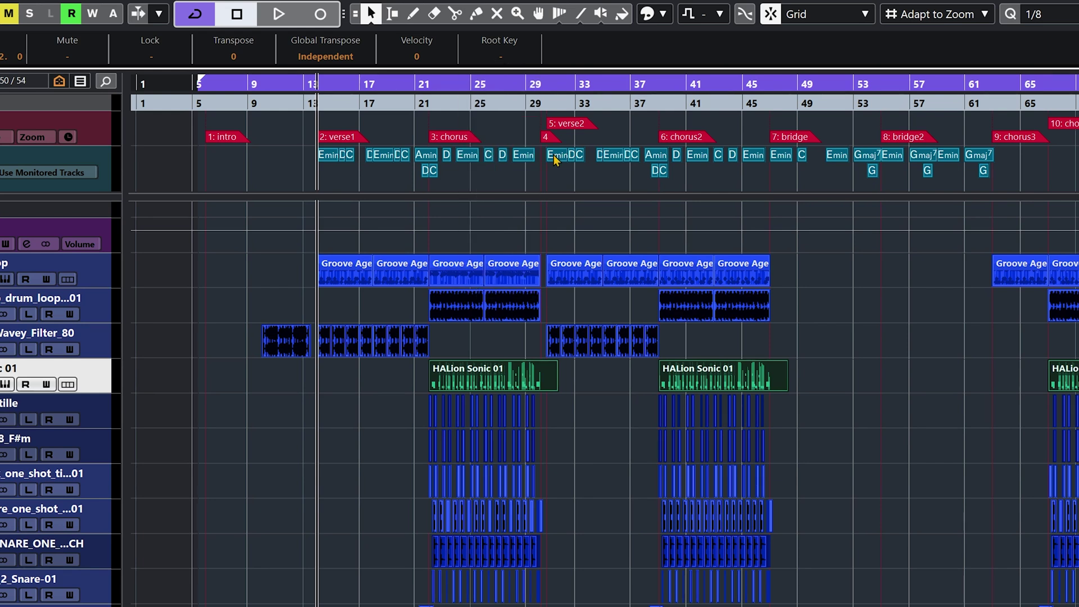
- Set the root key of all guitar and melodic loop audio events to E and check it on the second OLIVER lofi loop event
{"action": "left_click", "coordinate": [789, 461]}
{"action": "scroll", "coordinate": [896, 464], "scroll_direction": "down", "scroll_amount": 5}
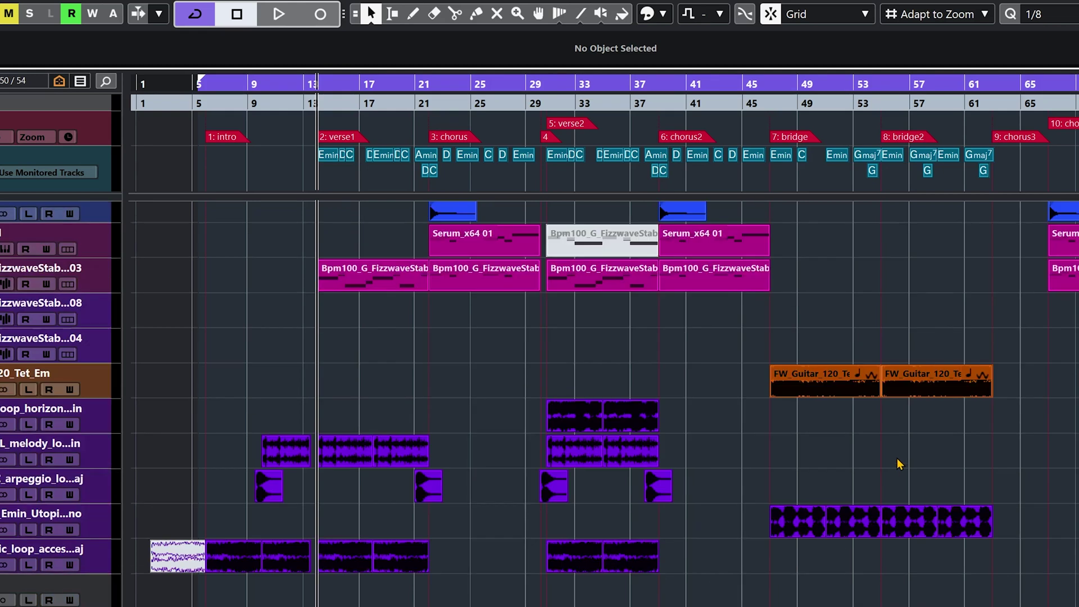
{"action": "scroll", "coordinate": [897, 464], "scroll_direction": "down", "scroll_amount": 4}
{"action": "scroll", "coordinate": [897, 464], "scroll_direction": "down", "scroll_amount": 4}
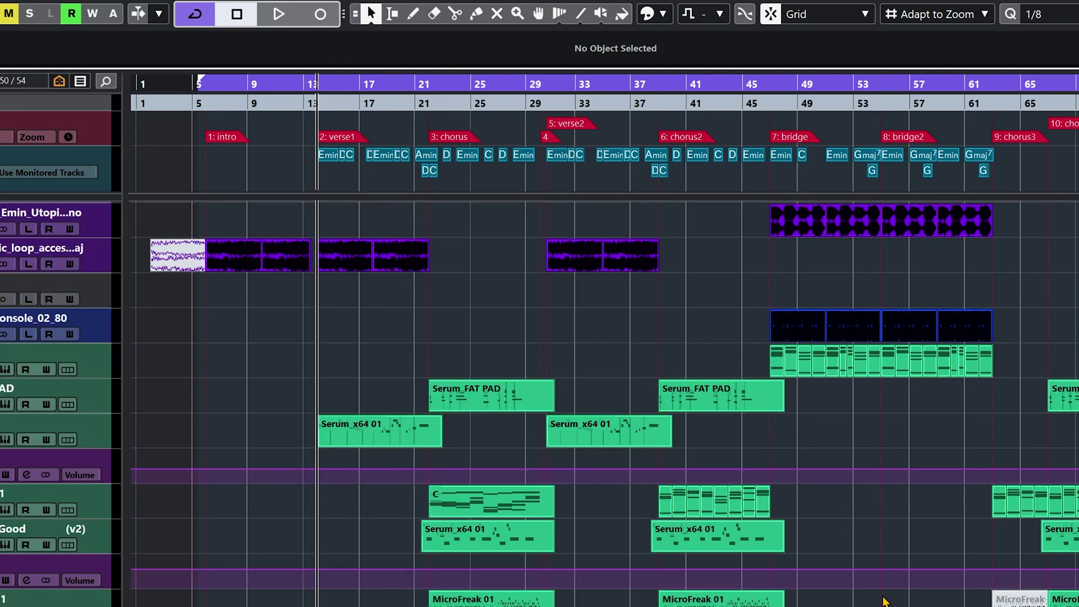
{"action": "scroll", "coordinate": [562, 393], "scroll_direction": "down", "scroll_amount": 4}
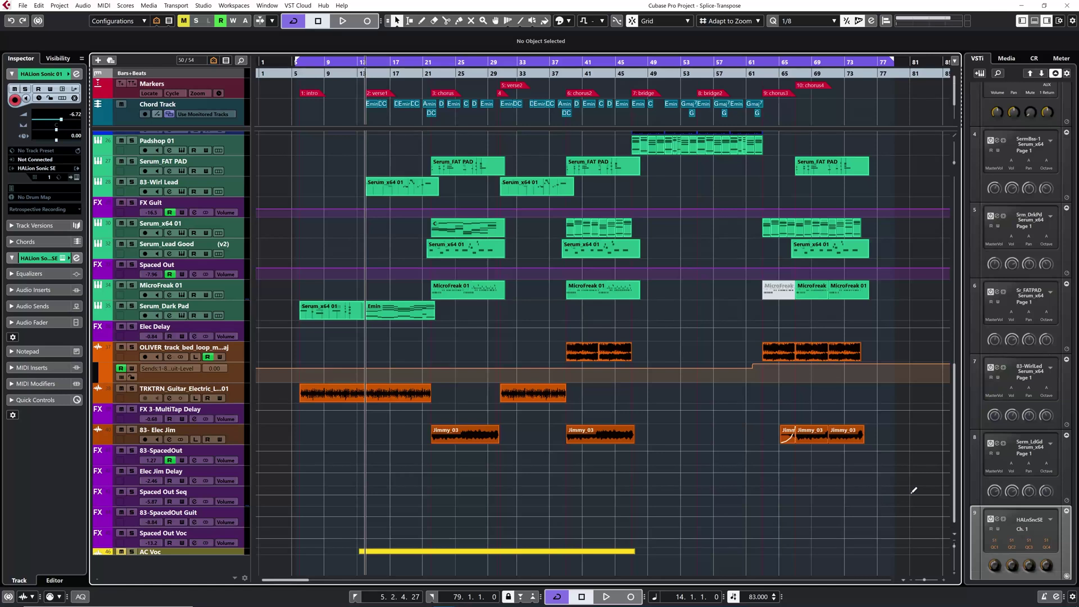
{"action": "left_click_drag", "start_coordinate": [902, 461], "coordinate": [241, 349]}
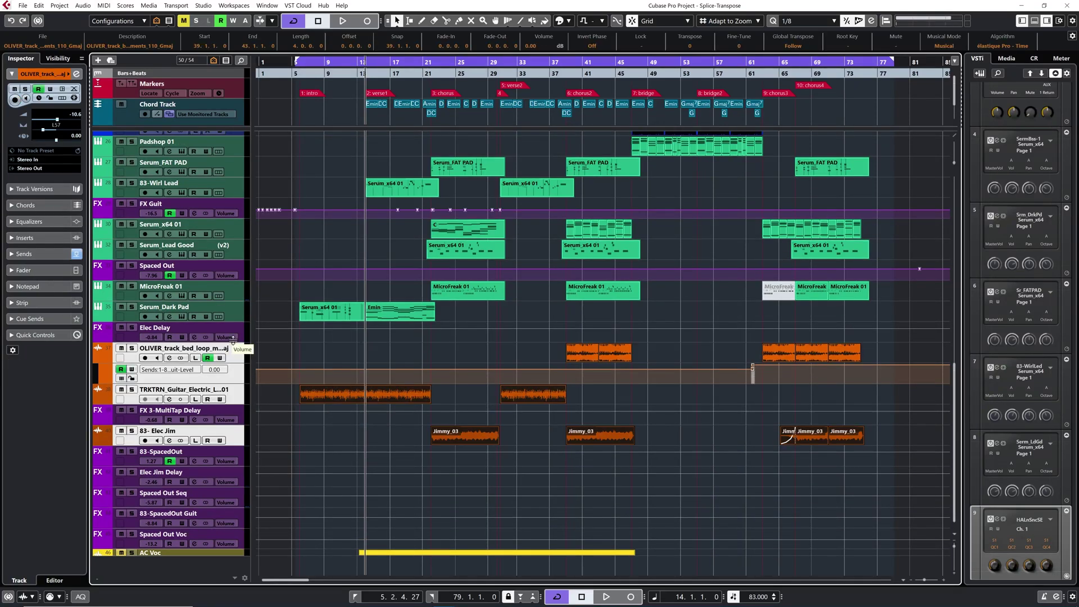
{"action": "scroll", "coordinate": [652, 364], "scroll_direction": "up", "scroll_amount": 5}
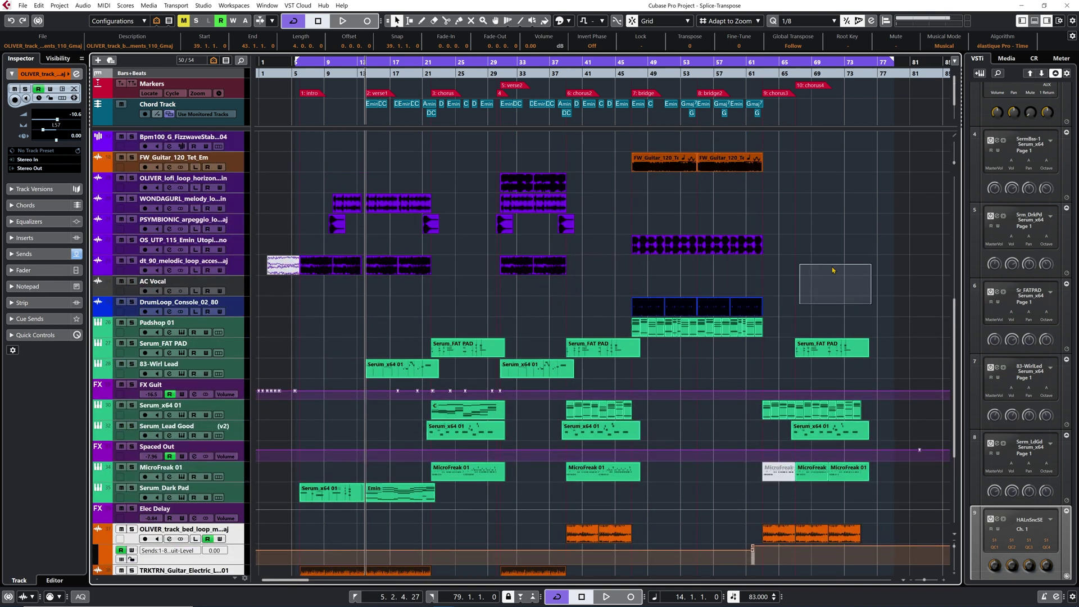
{"action": "left_click_drag", "start_coordinate": [831, 282], "coordinate": [279, 163]}
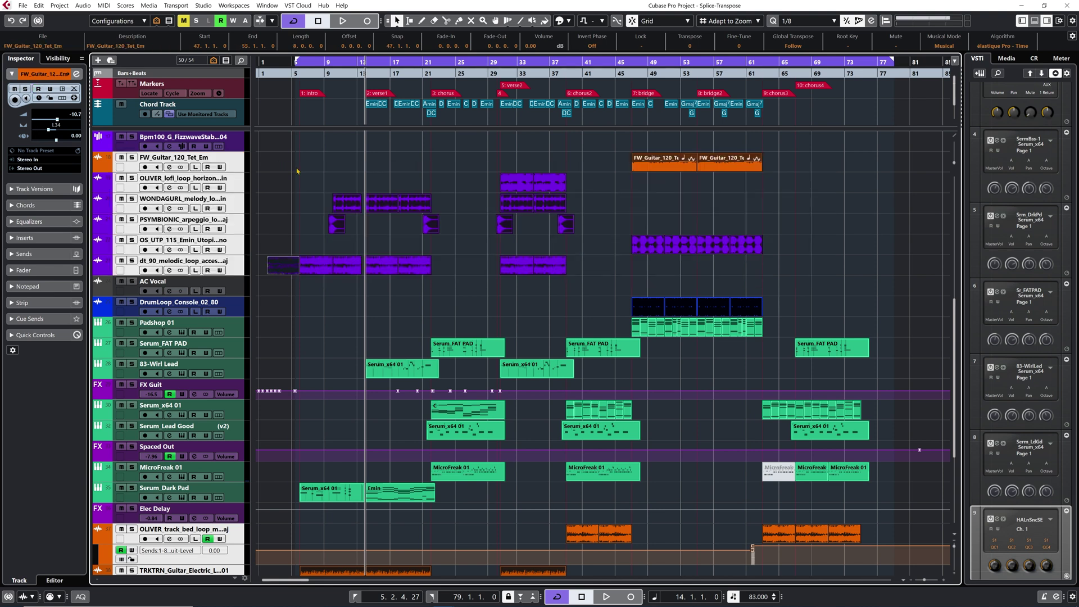
{"action": "scroll", "coordinate": [875, 271], "scroll_direction": "up", "scroll_amount": 4}
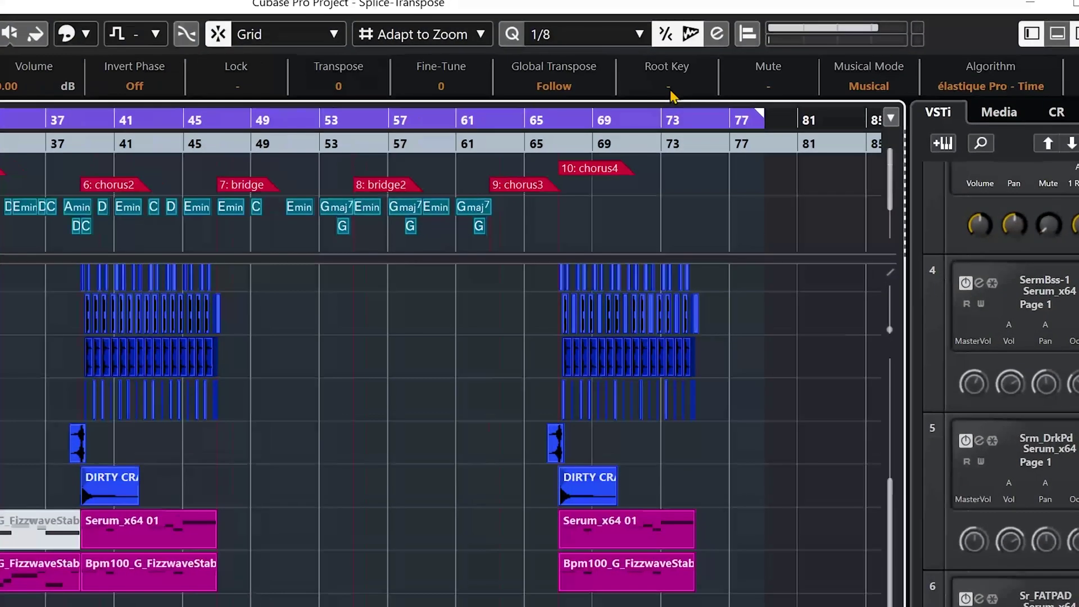
{"action": "left_click", "coordinate": [687, 84]}
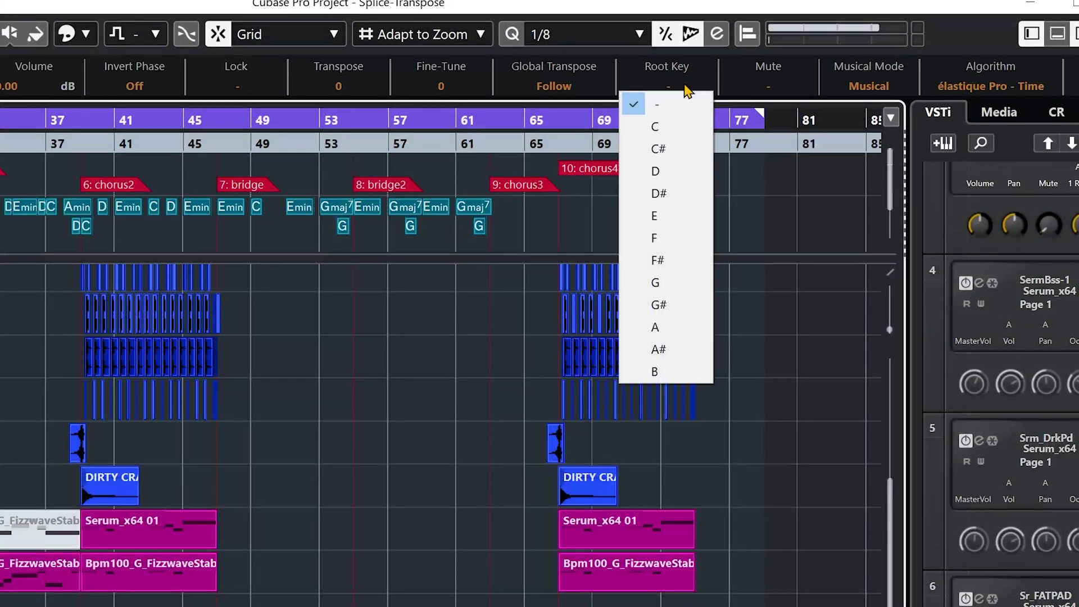
{"action": "left_click", "coordinate": [657, 224]}
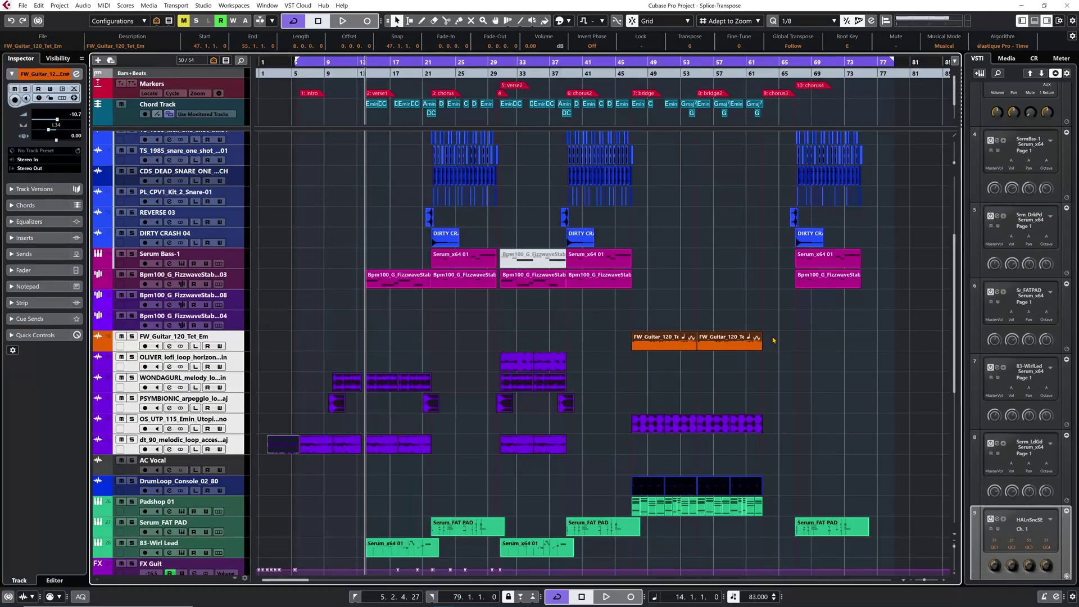
{"action": "left_click", "coordinate": [864, 390]}
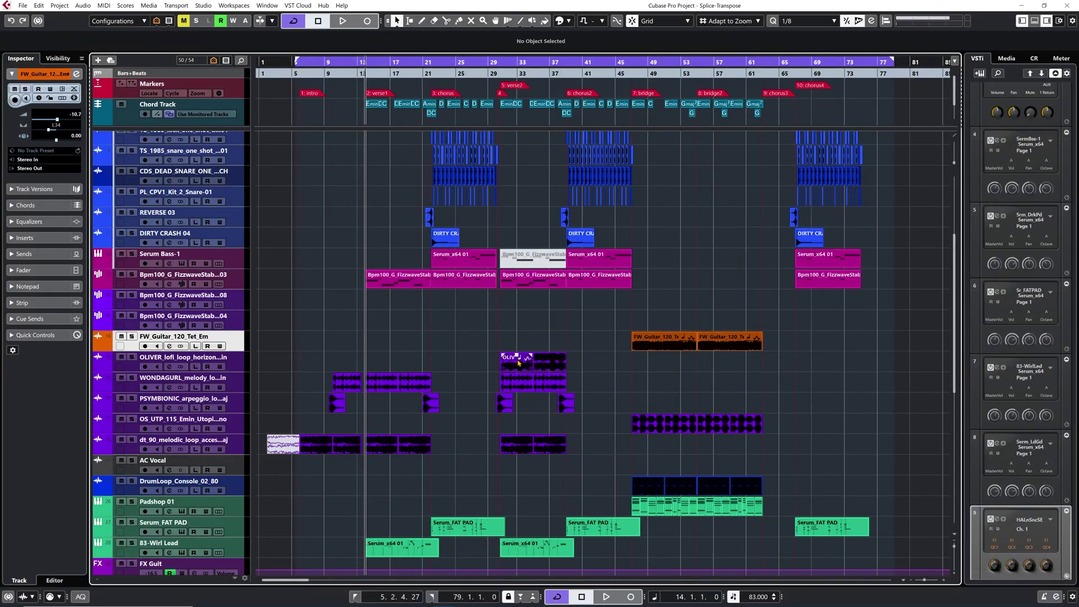
{"action": "left_click", "coordinate": [554, 364]}
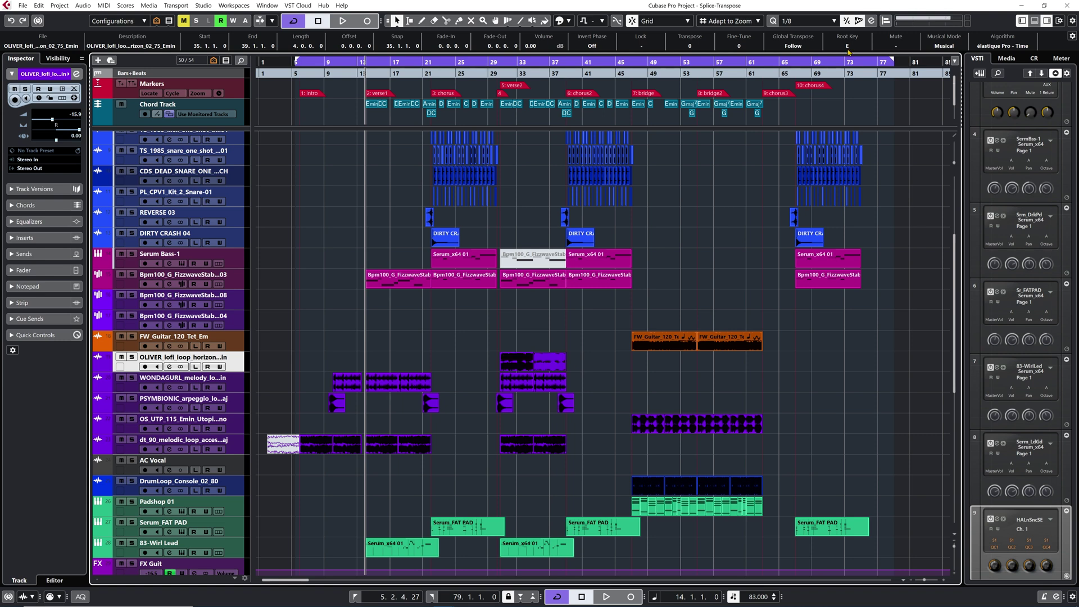
- Set the root key of the synth parts from Padshop 01 to Serum_Dark Pad and the bass parts to E, and deselect them
{"action": "scroll", "coordinate": [827, 320], "scroll_direction": "down", "scroll_amount": 10}
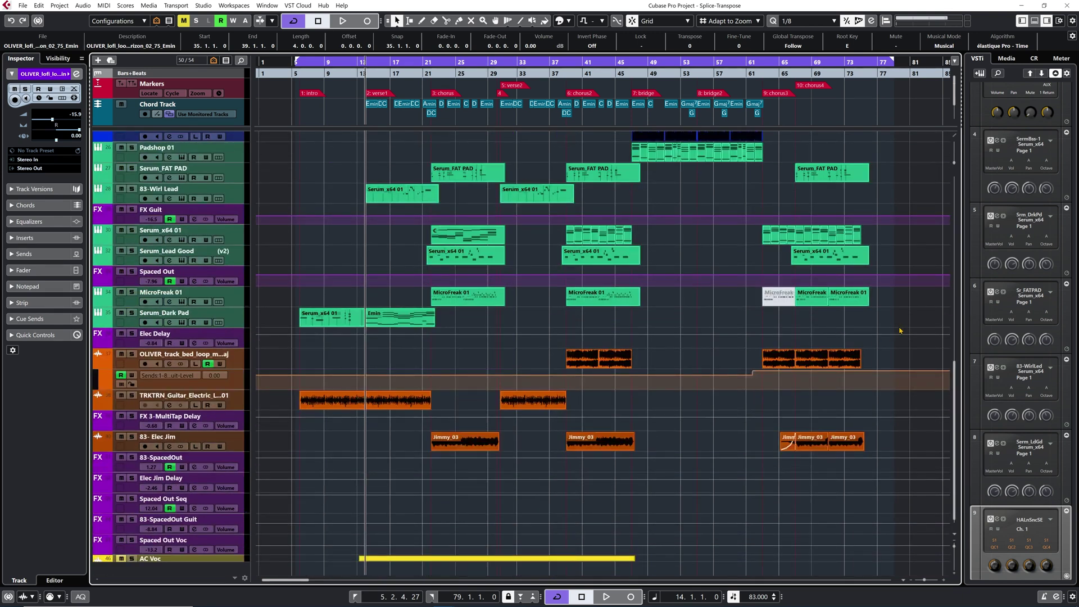
{"action": "left_click_drag", "start_coordinate": [919, 327], "coordinate": [332, 148]}
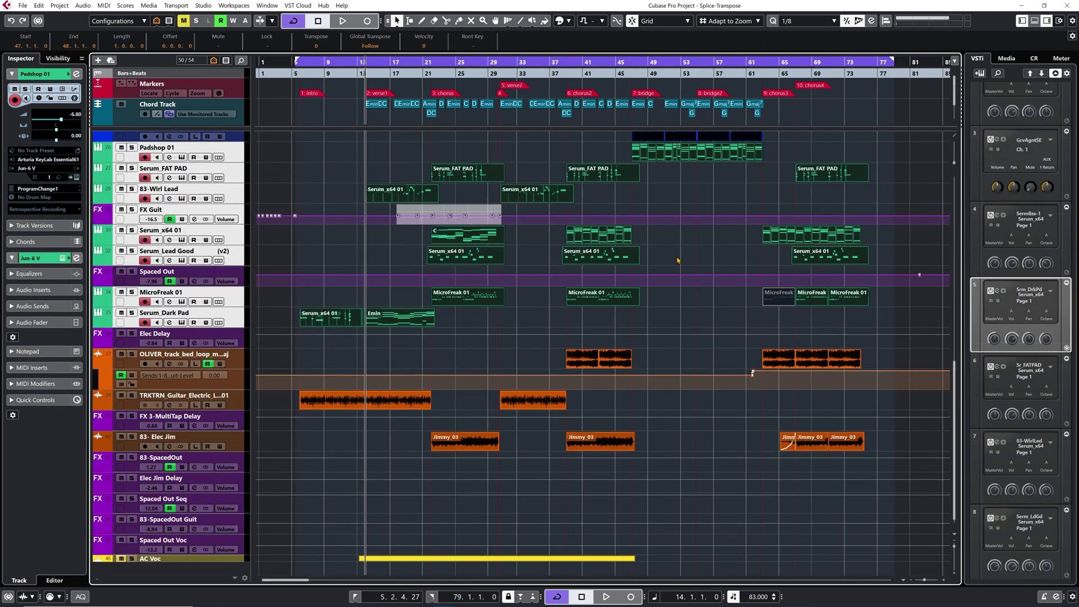
{"action": "scroll", "coordinate": [701, 263], "scroll_direction": "up", "scroll_amount": 8}
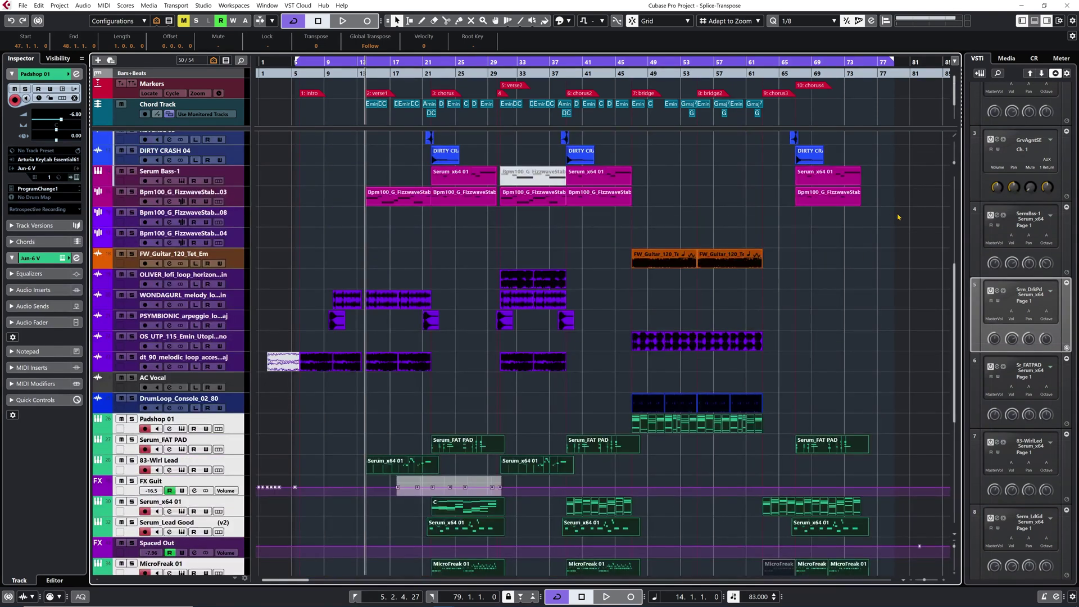
{"action": "left_click_drag", "start_coordinate": [898, 217], "coordinate": [357, 180]}
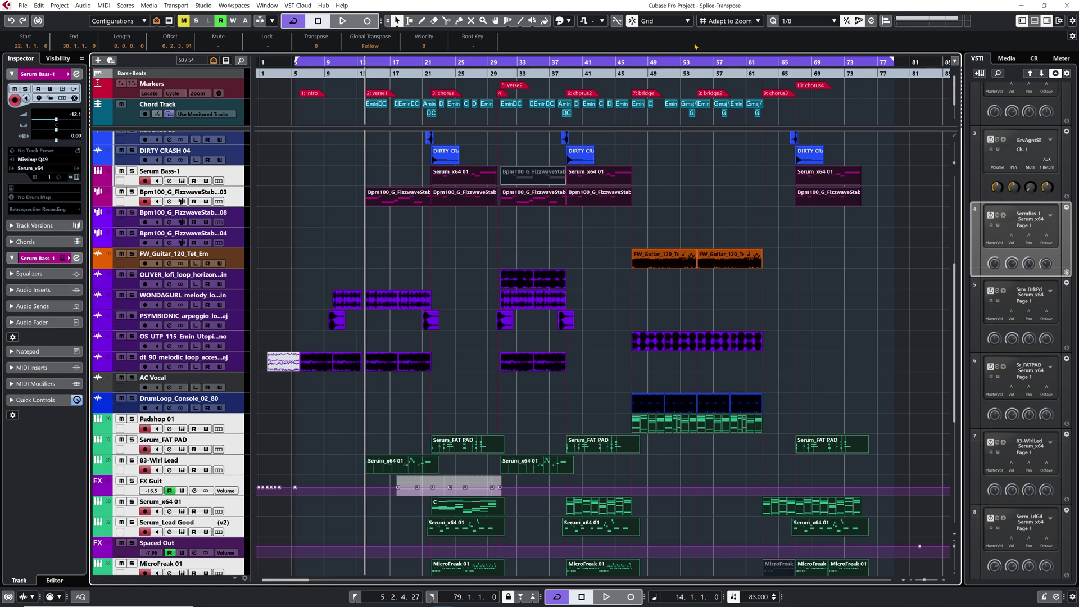
{"action": "left_click", "coordinate": [477, 48]}
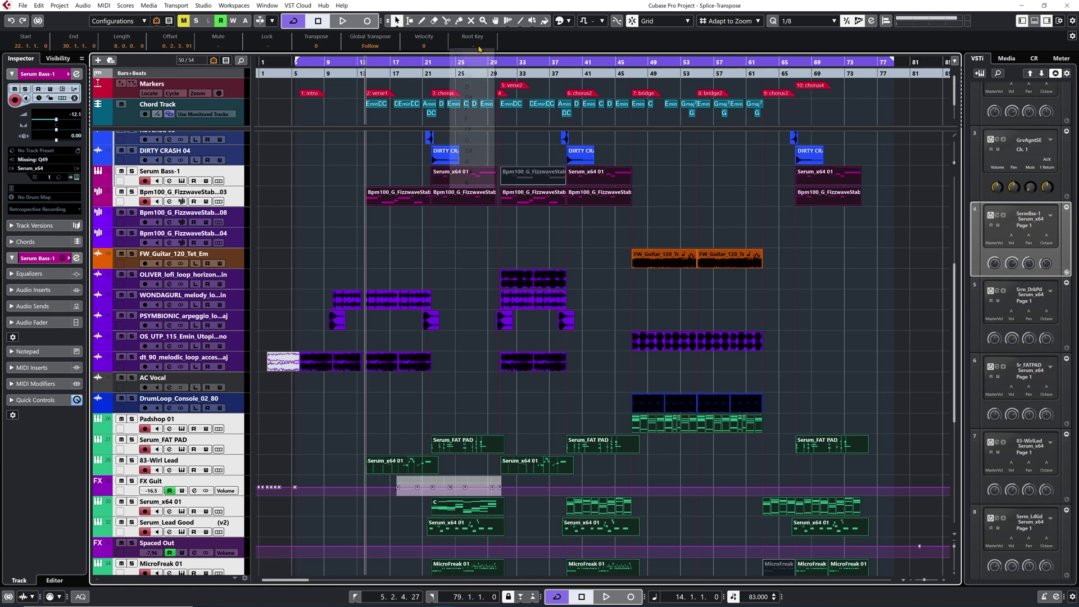
{"action": "left_click", "coordinate": [482, 109]}
{"action": "left_click", "coordinate": [713, 214]}
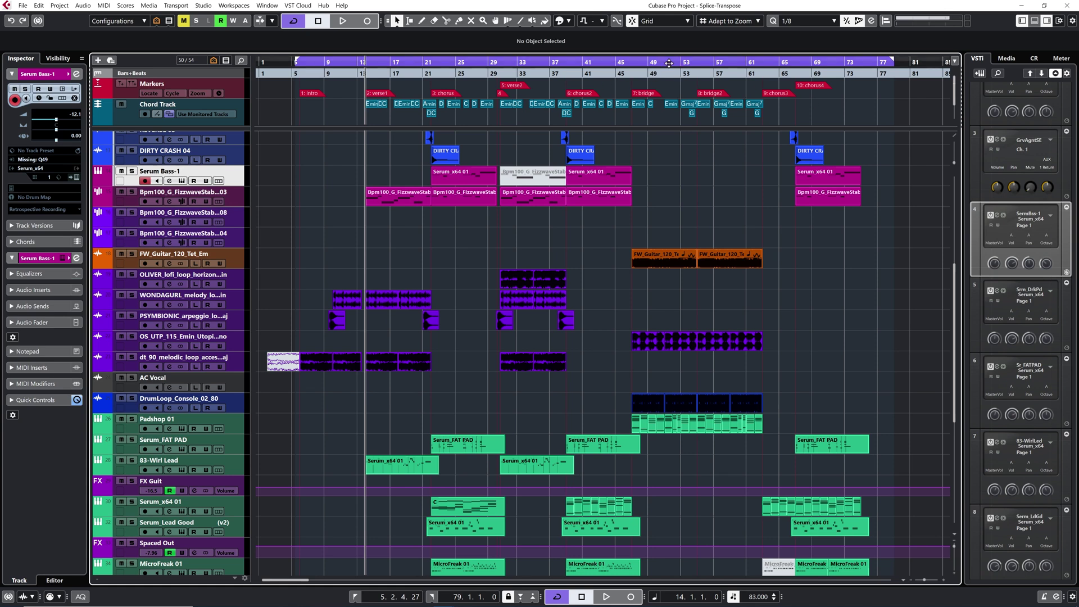
- Play the arrangement from the start of verse1 to hear it without a project root key
{"action": "key", "text": "space"}
{"action": "key", "text": "h"}
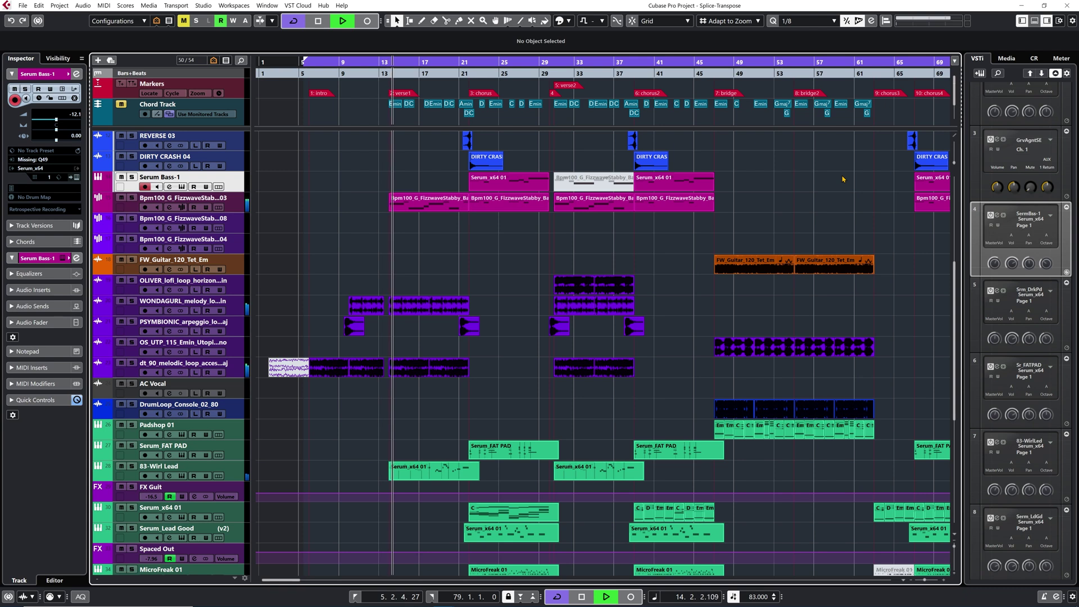
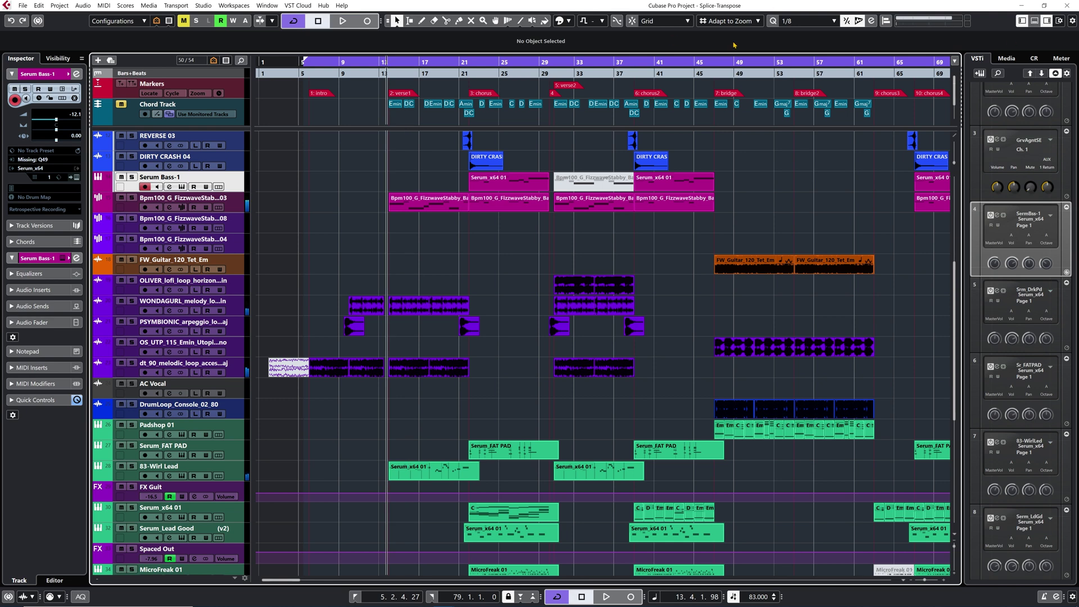
- Set the project root key to C and audition the start of verse1
{"action": "left_click", "coordinate": [603, 23]}
{"action": "left_click", "coordinate": [594, 42]}
{"action": "key", "text": "space"}
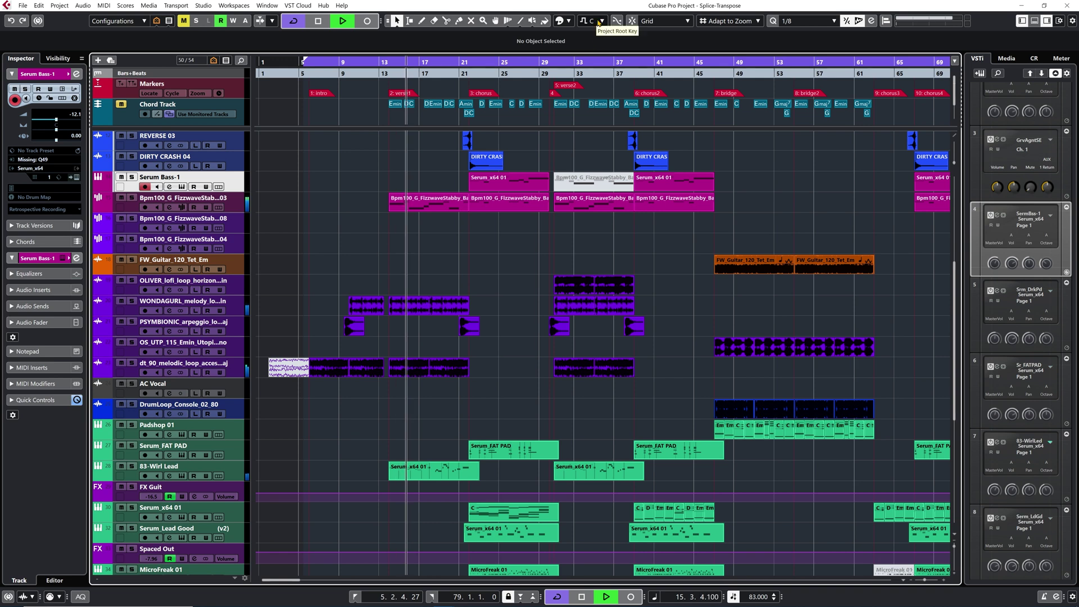
{"action": "key", "text": "space"}
- Set the project root key to D and audition the start of verse1
{"action": "left_click", "coordinate": [599, 23]}
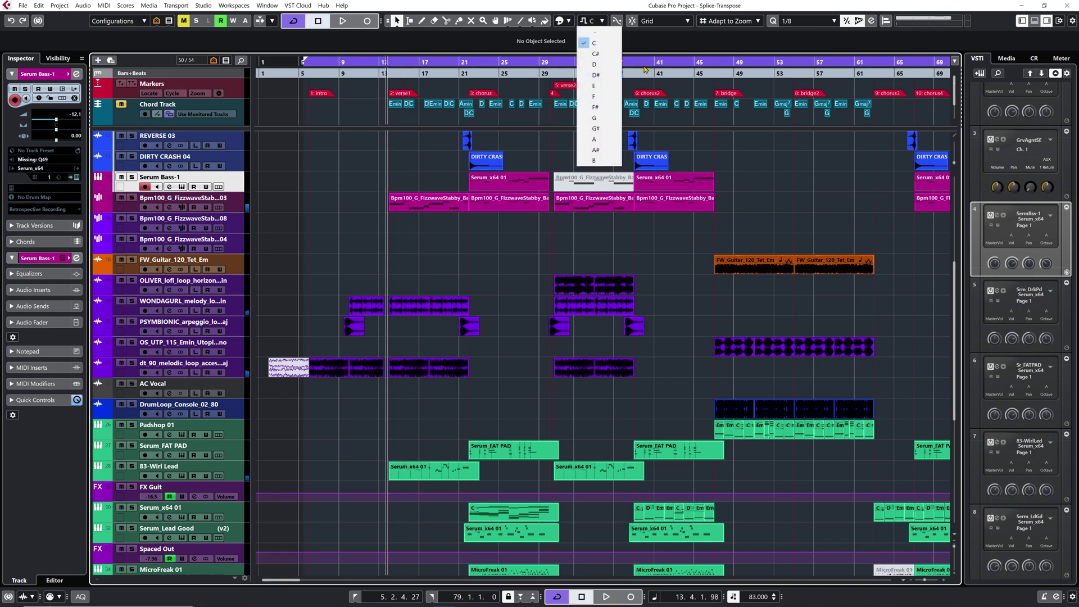
{"action": "left_click", "coordinate": [594, 64]}
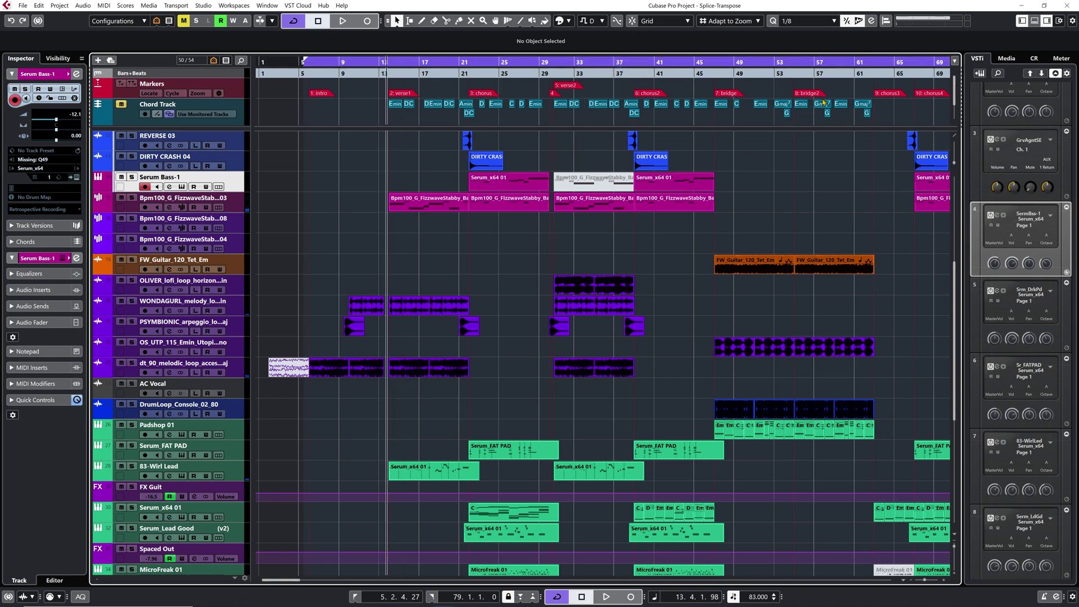
{"action": "key", "text": "space"}
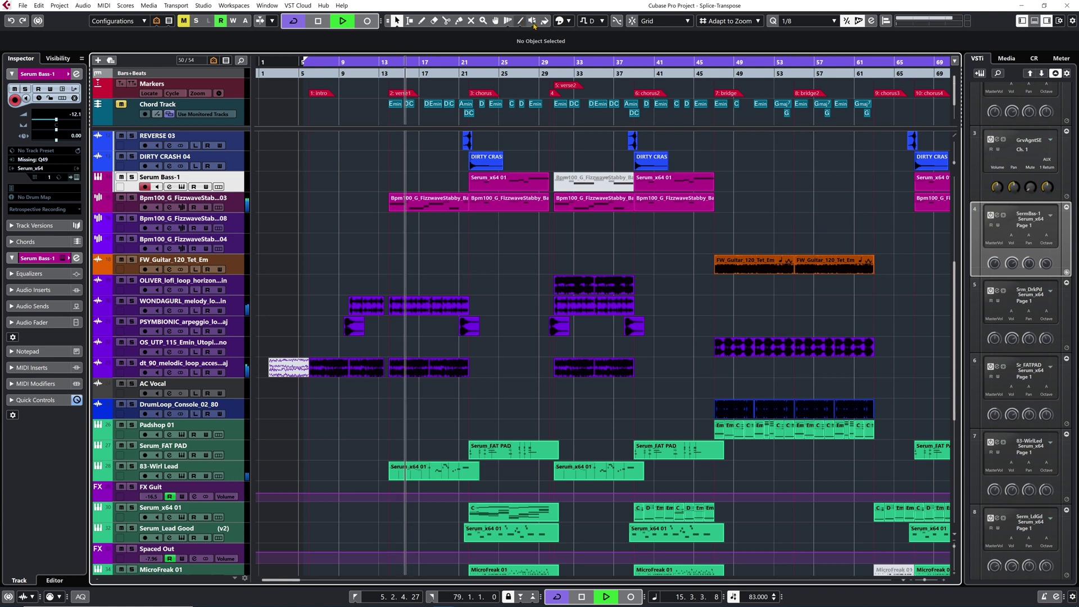
- Set the project root key to E and play the start of verse1 again
{"action": "left_click", "coordinate": [591, 21]}
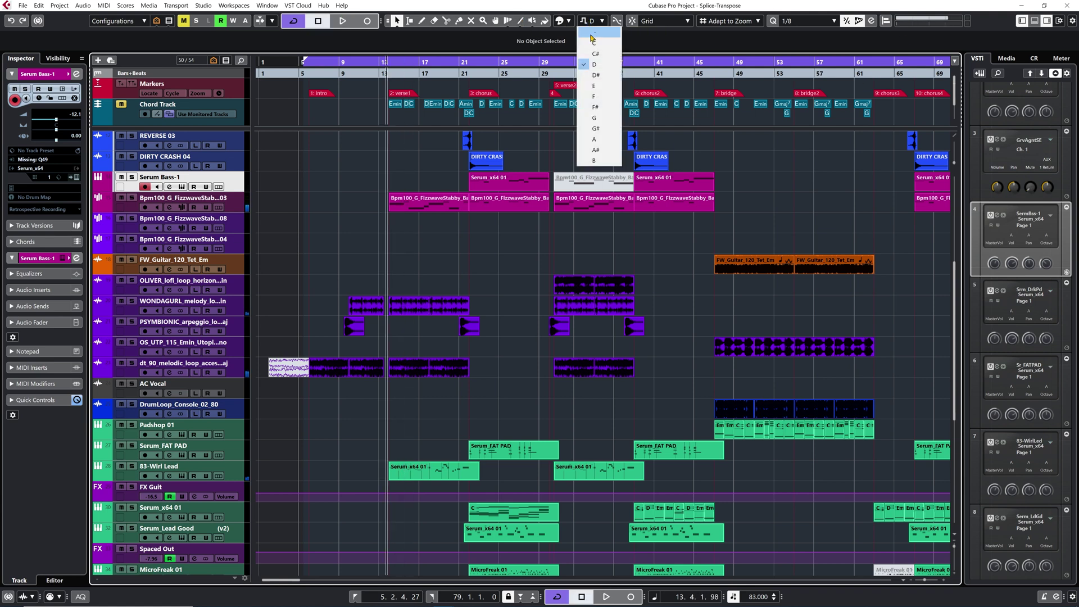
{"action": "left_click", "coordinate": [604, 88]}
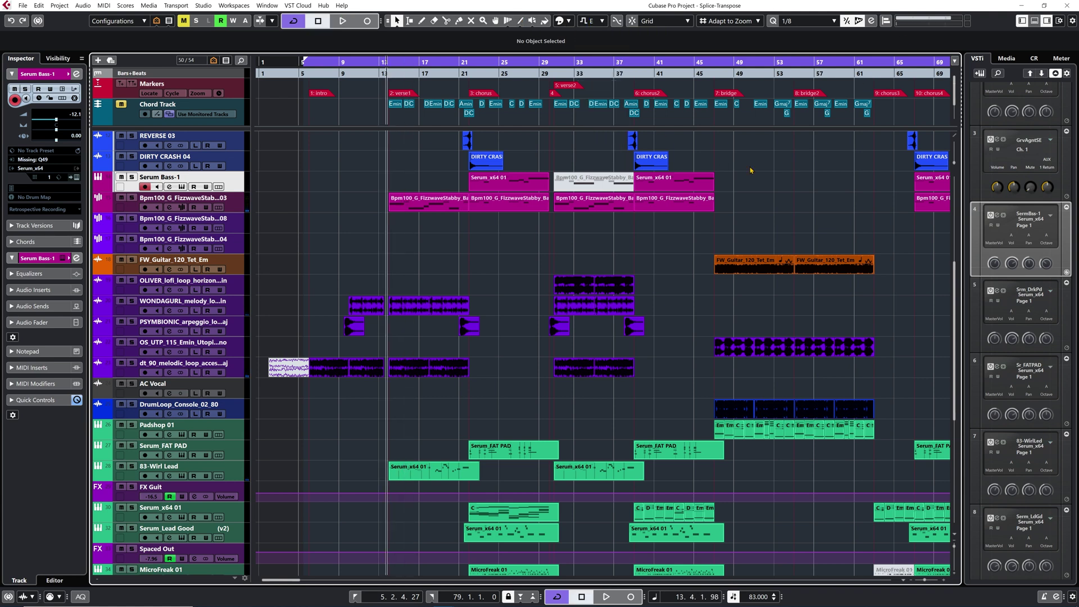
{"action": "key", "text": "space"}
{"action": "scroll", "coordinate": [791, 220], "scroll_direction": "down", "scroll_amount": 5}
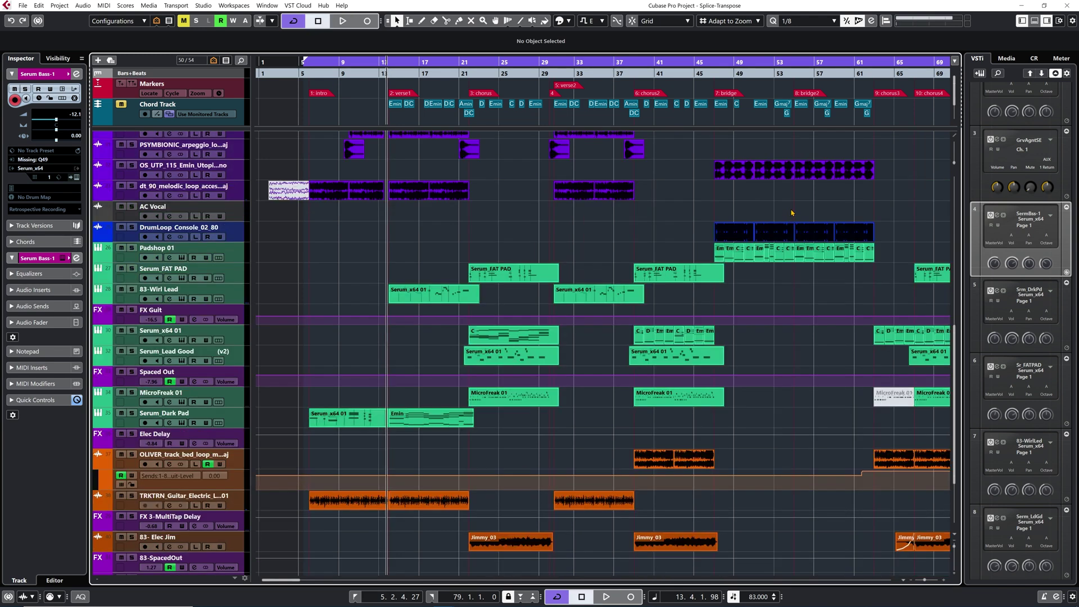
- Select the pitched audio events on the guitar, OLIVER and melodic loop tracks and set their algorithm to élastique Pro - Pitch
{"action": "scroll", "coordinate": [791, 212], "scroll_direction": "down", "scroll_amount": 3}
{"action": "scroll", "coordinate": [765, 355], "scroll_direction": "right", "scroll_amount": 5}
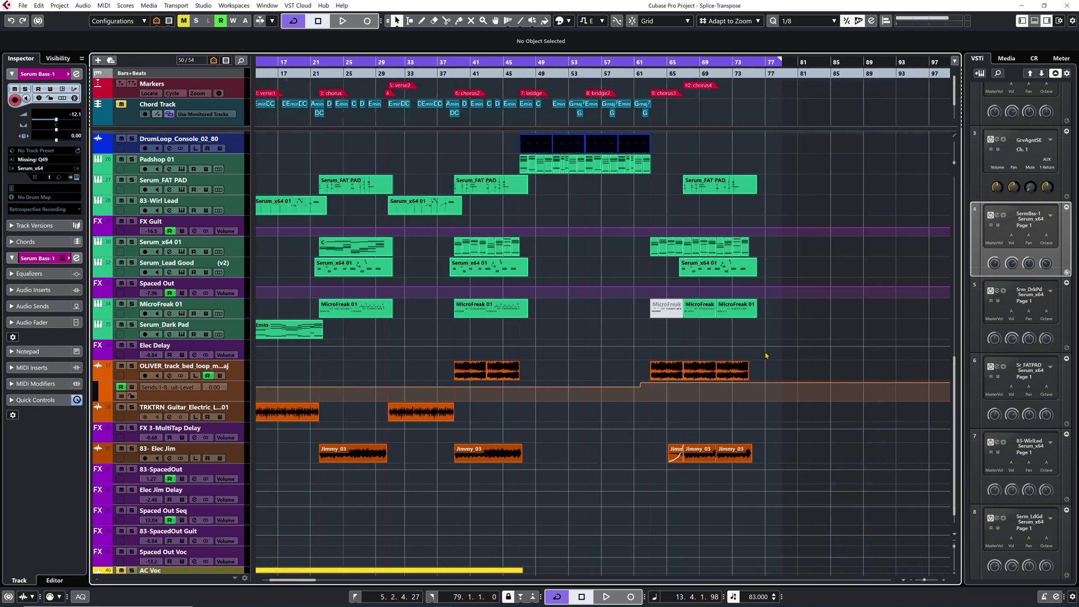
{"action": "left_click", "coordinate": [810, 466]}
{"action": "scroll", "coordinate": [822, 286], "scroll_direction": "left", "scroll_amount": 1}
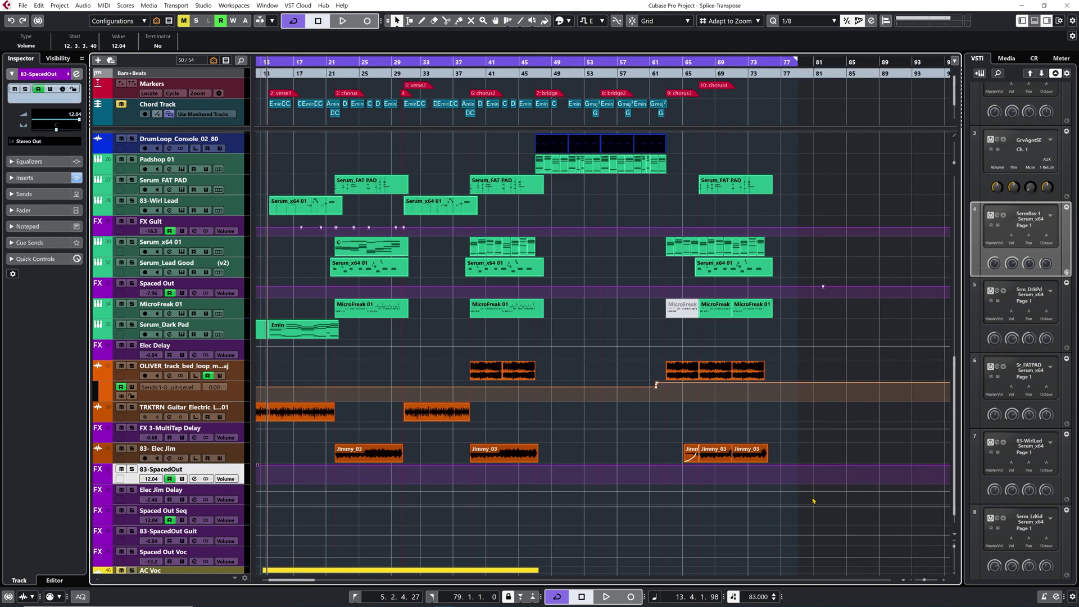
{"action": "left_click_drag", "start_coordinate": [805, 500], "coordinate": [298, 362]}
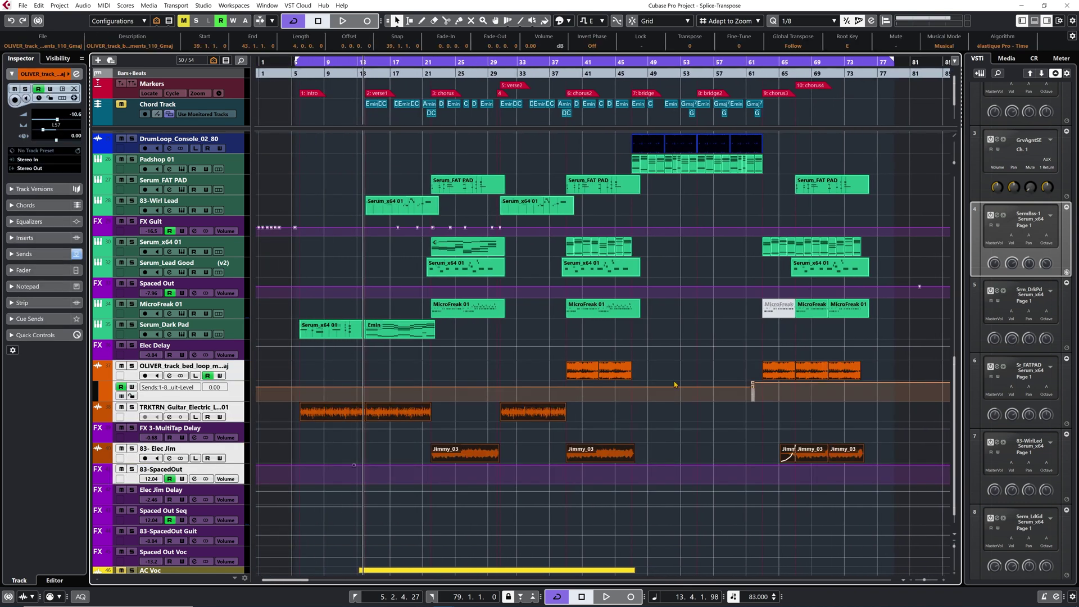
{"action": "scroll", "coordinate": [702, 357], "scroll_direction": "up", "scroll_amount": 9}
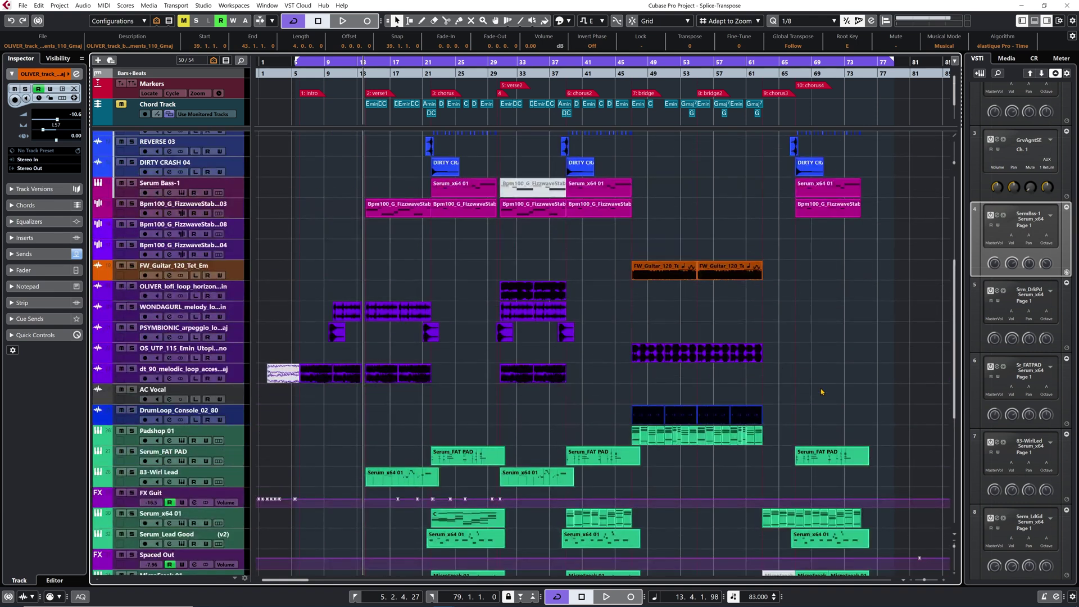
{"action": "left_click_drag", "start_coordinate": [860, 376], "coordinate": [254, 260]}
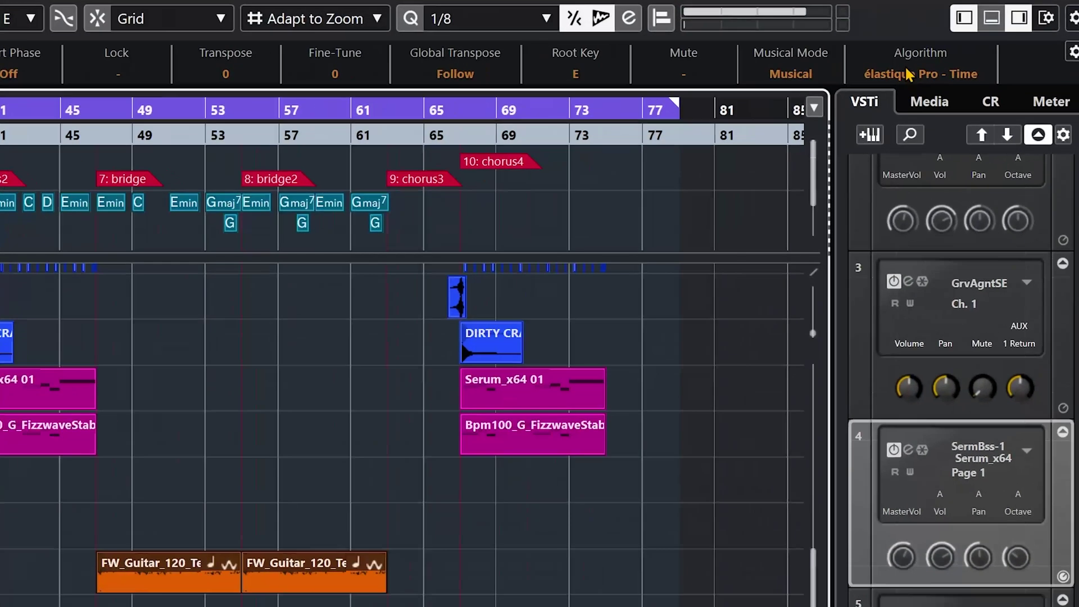
{"action": "left_click", "coordinate": [909, 75]}
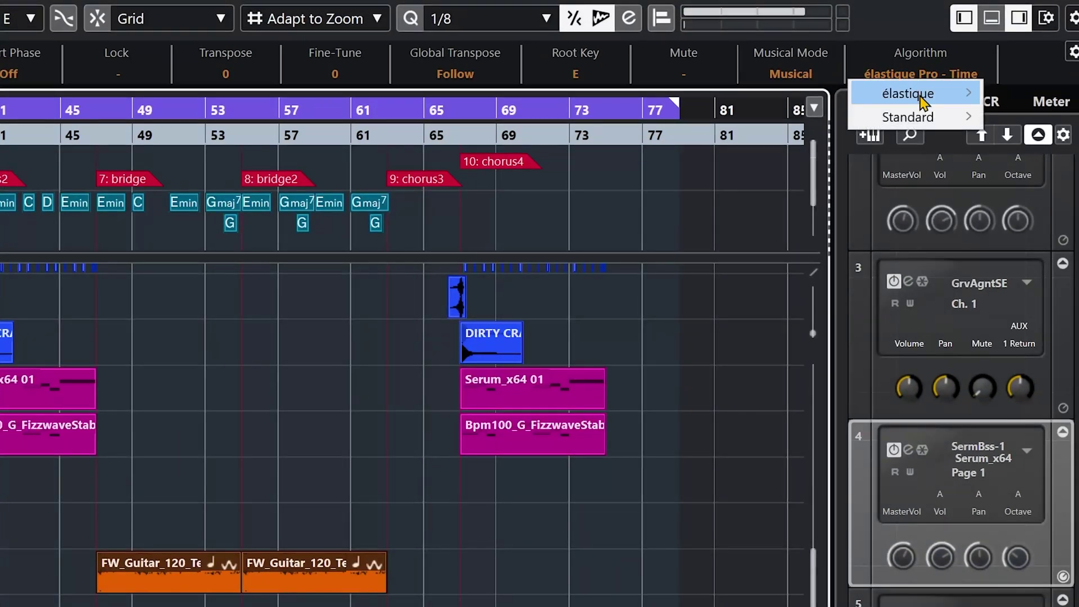
{"action": "mouse_move", "coordinate": [922, 99]}
{"action": "left_click", "coordinate": [753, 119]}
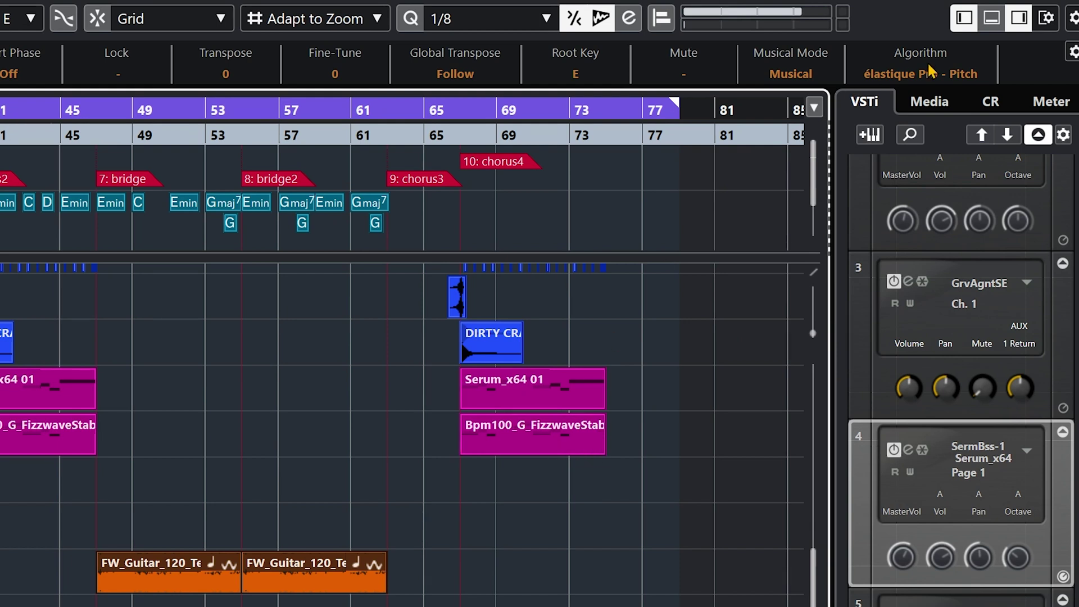
{"action": "left_click", "coordinate": [922, 83]}
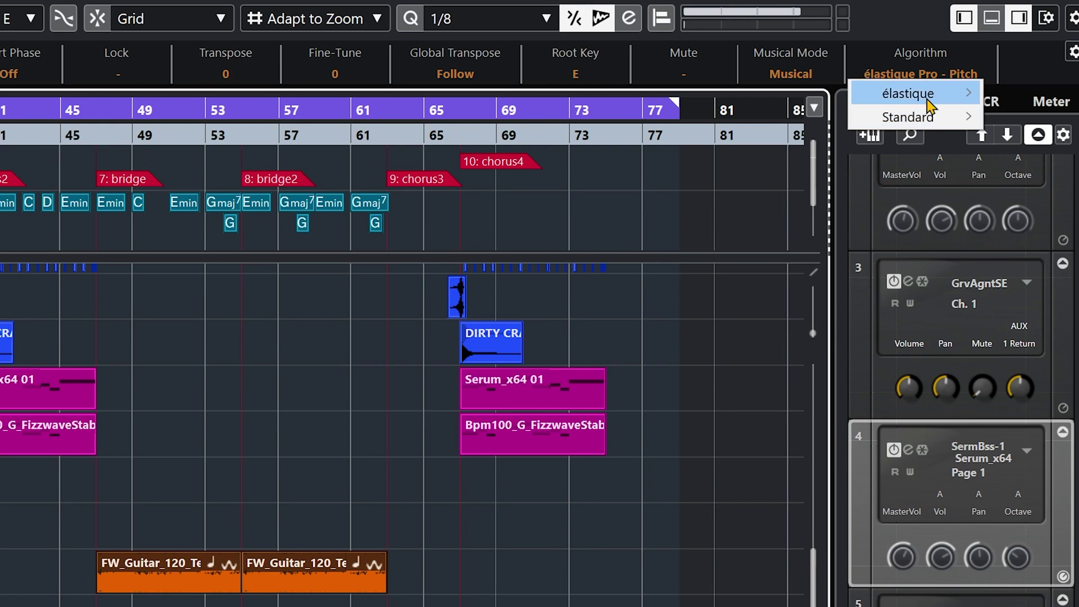
{"action": "mouse_move", "coordinate": [930, 105]}
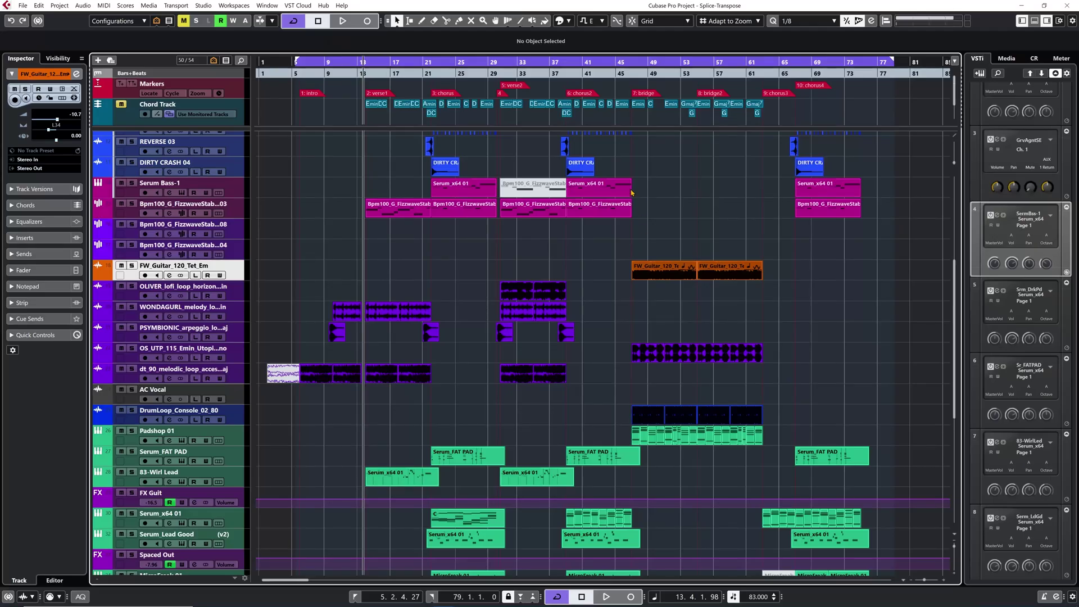
- Show the media browser, set the project root key to D and audition the start of verse1
{"action": "left_click", "coordinate": [1005, 58]}
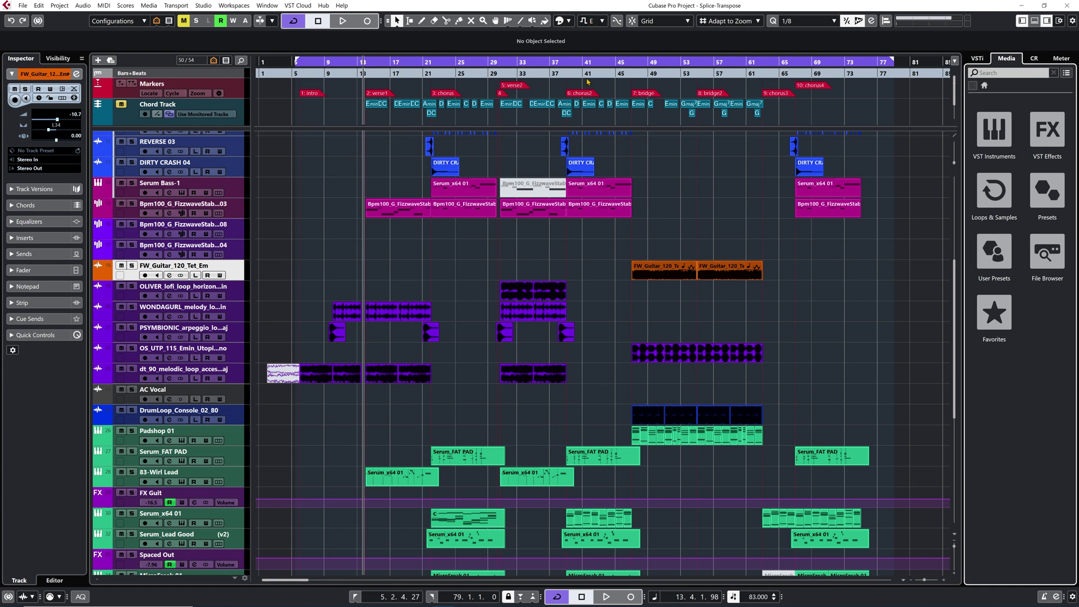
{"action": "left_click", "coordinate": [602, 22]}
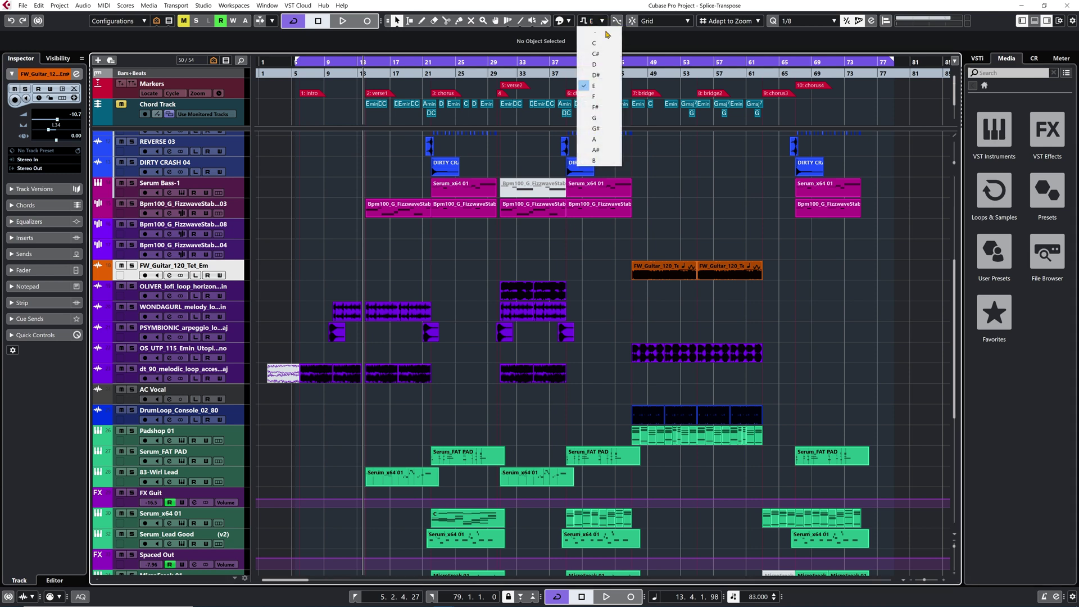
{"action": "left_click", "coordinate": [595, 64]}
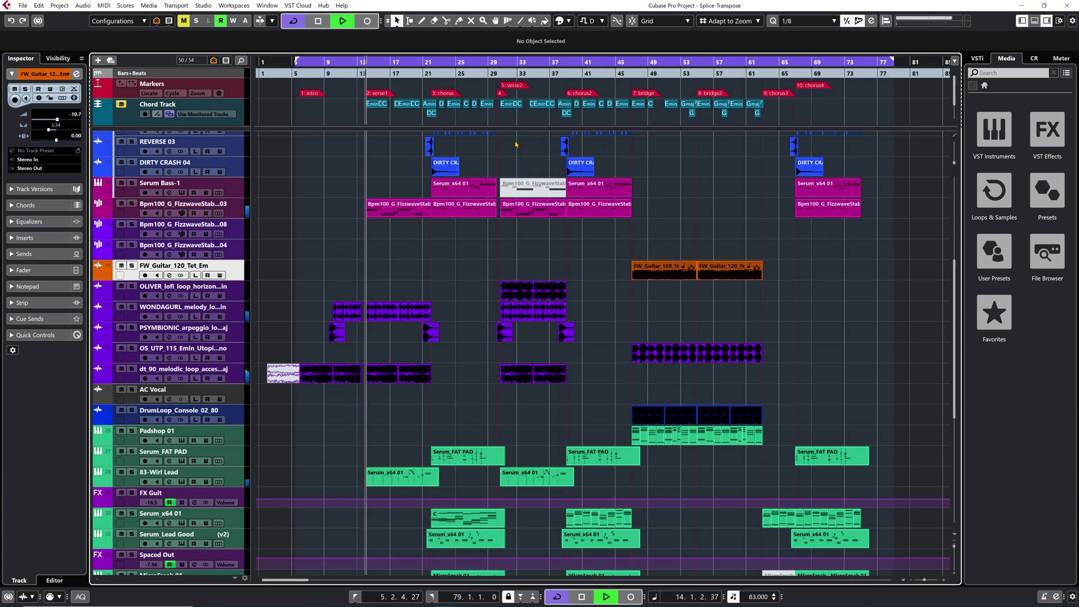
- Browse the Night Call loops, preview the first Synth_Wave_Synth_Loop_90_Gm sample and add it on a new track at verse1
{"action": "scroll", "coordinate": [516, 144], "scroll_direction": "down", "scroll_amount": 5}
{"action": "left_click", "coordinate": [993, 191]}
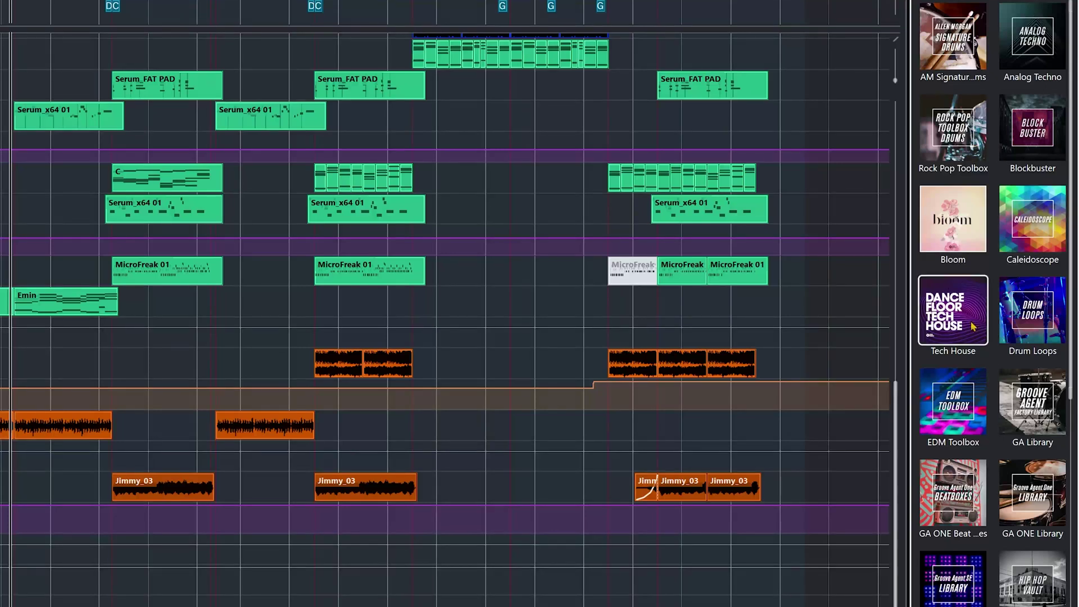
{"action": "scroll", "coordinate": [1034, 410], "scroll_direction": "down", "scroll_amount": 6}
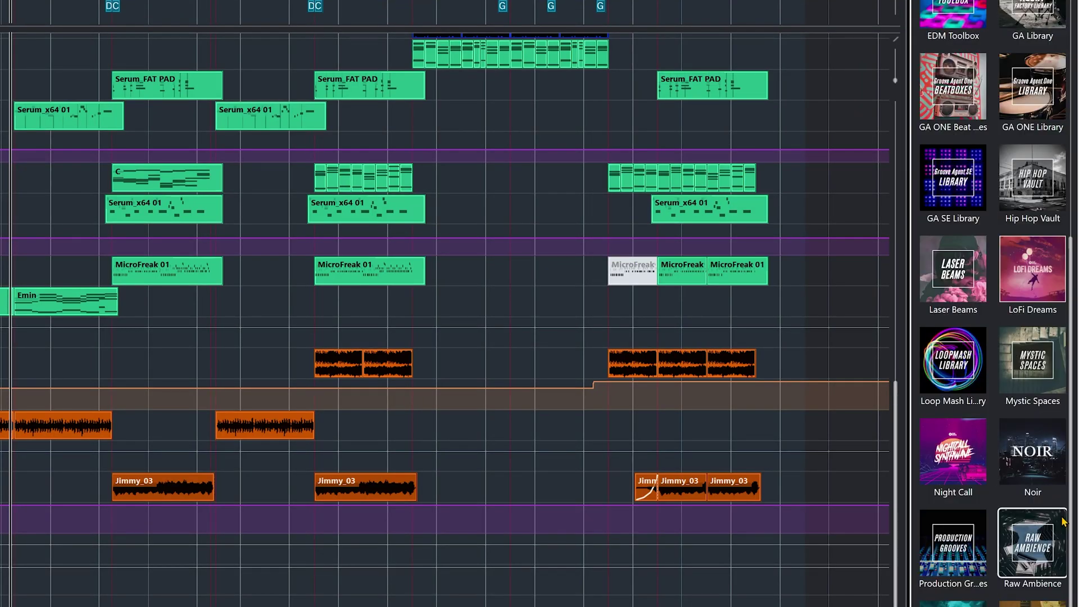
{"action": "left_click", "coordinate": [953, 450]}
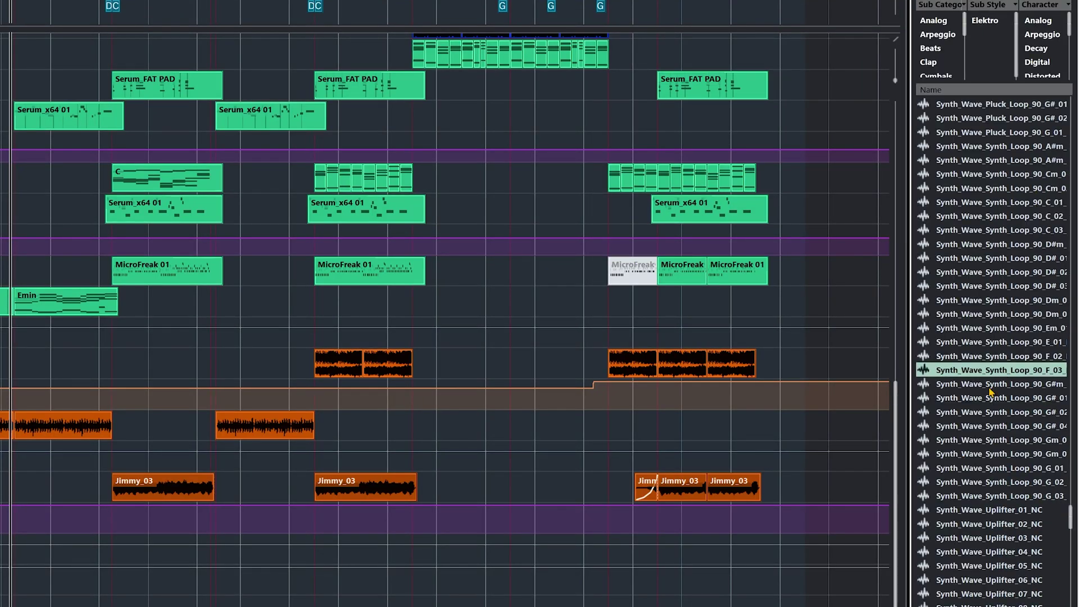
{"action": "left_click", "coordinate": [980, 440]}
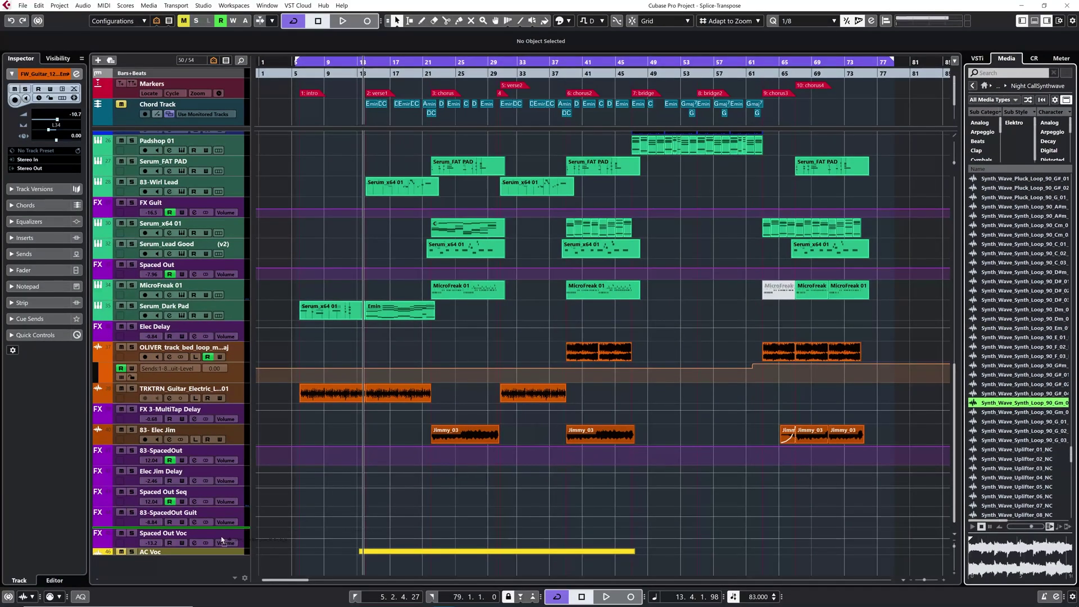
{"action": "left_click_drag", "start_coordinate": [221, 540], "coordinate": [543, 529]}
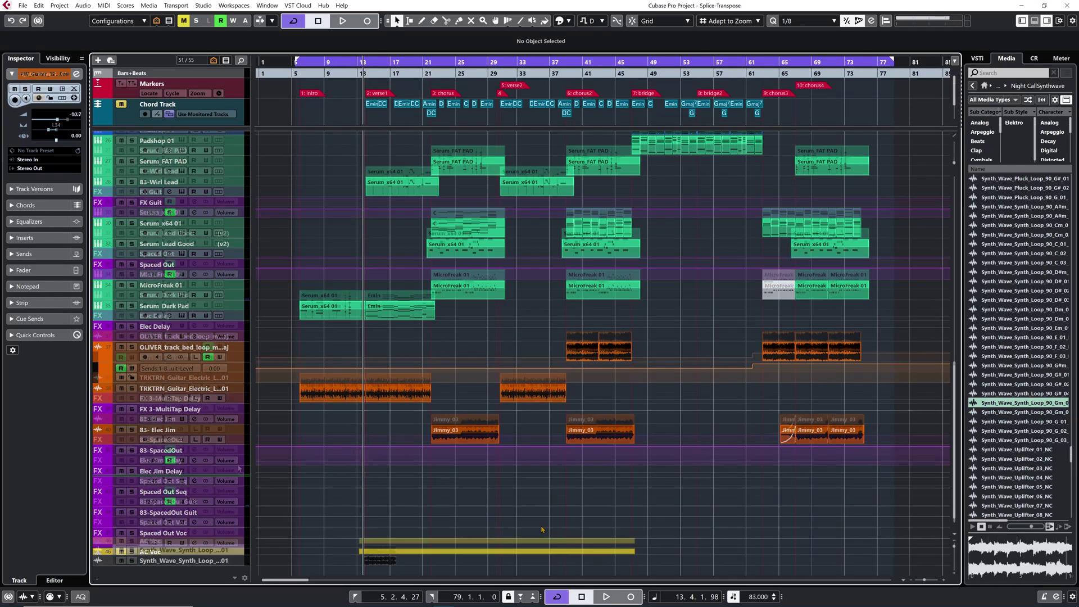
- Place the new synth loop track directly above Elec Delay and enlarge it in the arrangement
{"action": "left_click", "coordinate": [239, 325]}
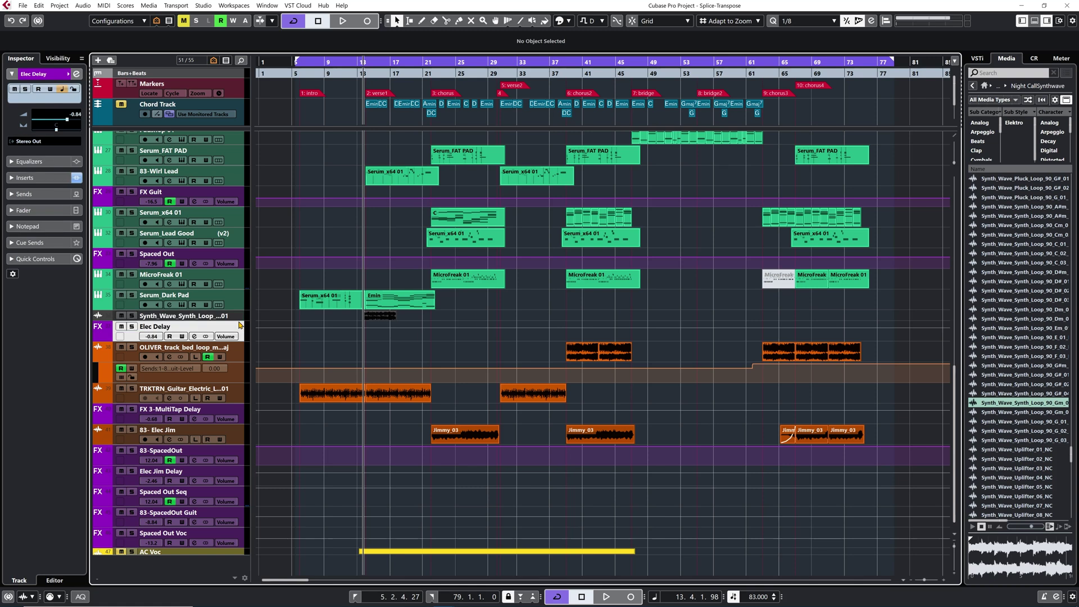
{"action": "left_click", "coordinate": [240, 319]}
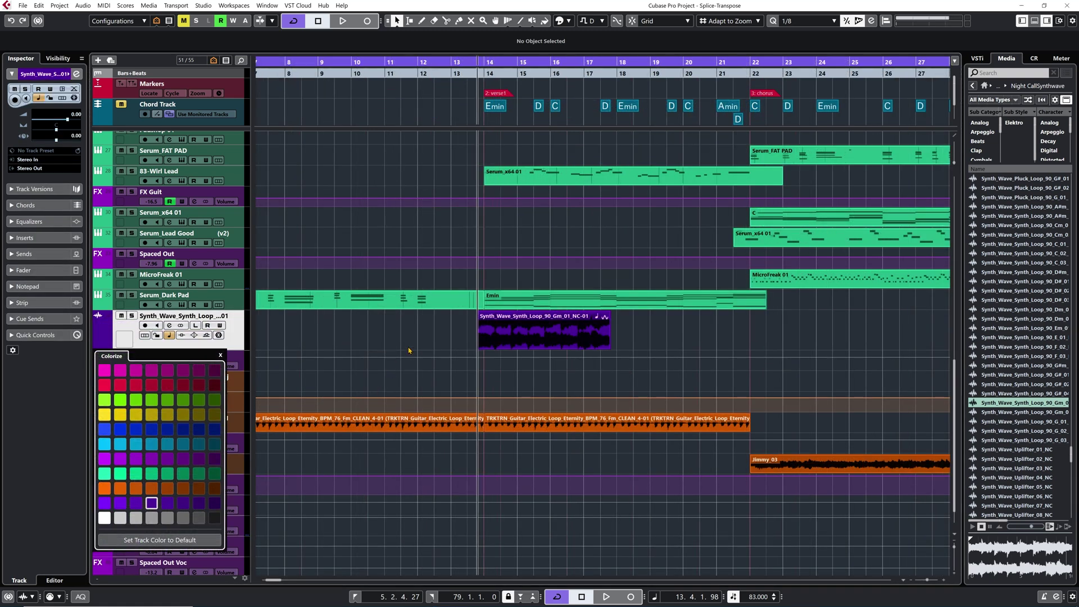
{"action": "left_click", "coordinate": [409, 350]}
- Compare the synth loop event's root key and transpose value with the project root key and audition the loop in verse1
{"action": "left_click", "coordinate": [511, 333]}
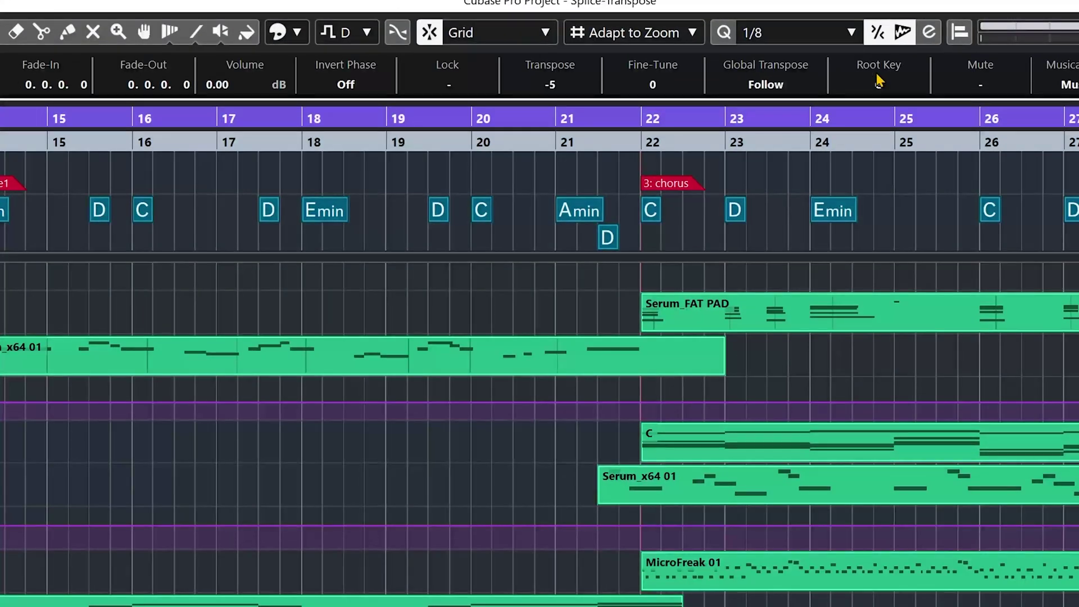
{"action": "left_click", "coordinate": [363, 35]}
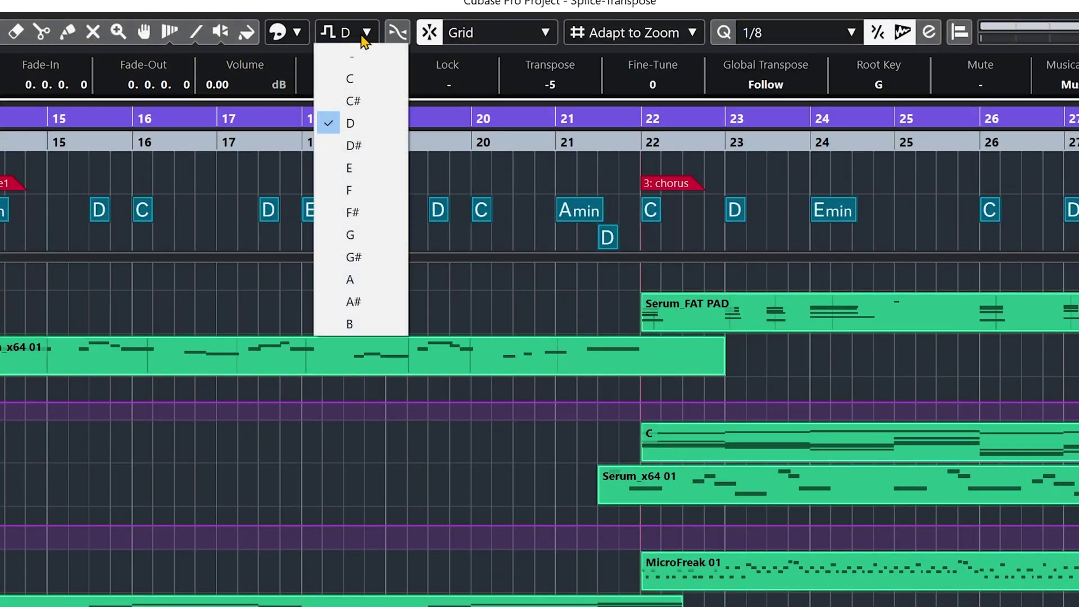
{"action": "left_click", "coordinate": [363, 36]}
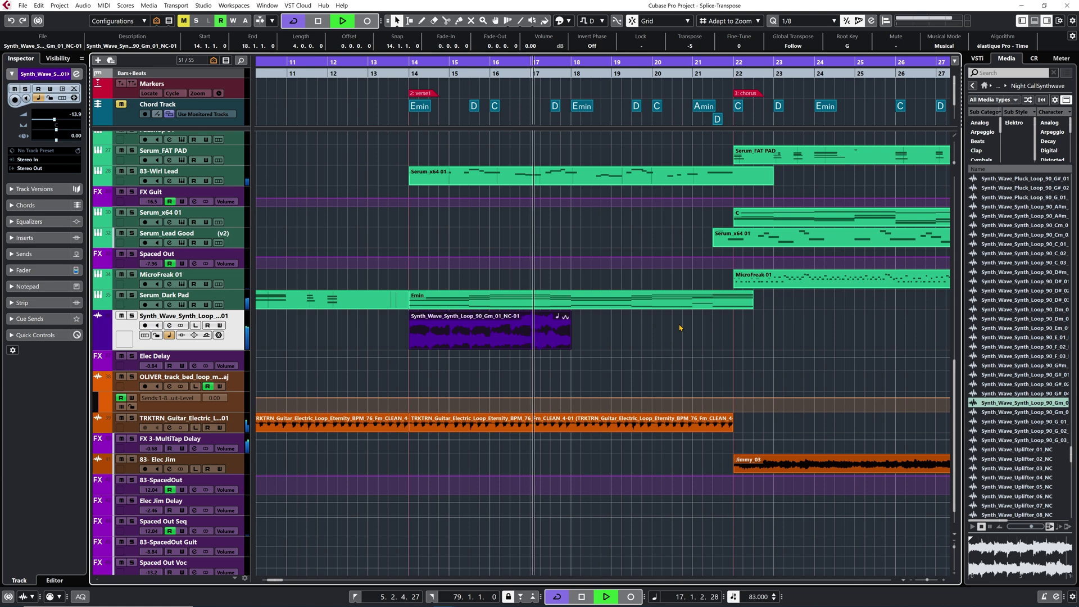
{"action": "key", "text": "space"}
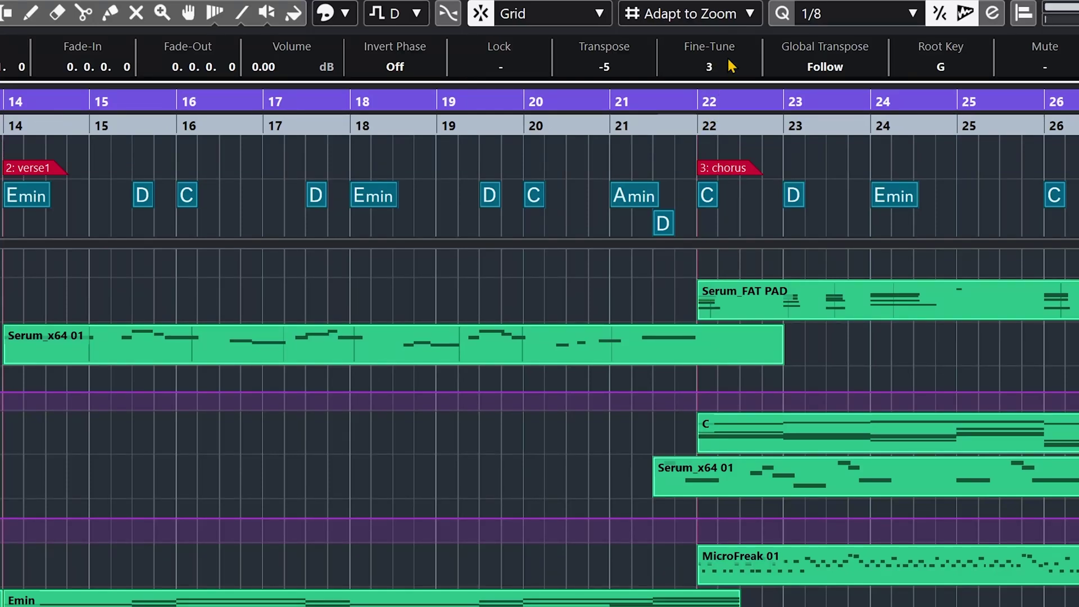
- Vary the synth loop event's fine-tune between -13 and 9 during verse1 playback and stop playback
{"action": "scroll", "coordinate": [730, 66], "scroll_direction": "down", "scroll_amount": 16}
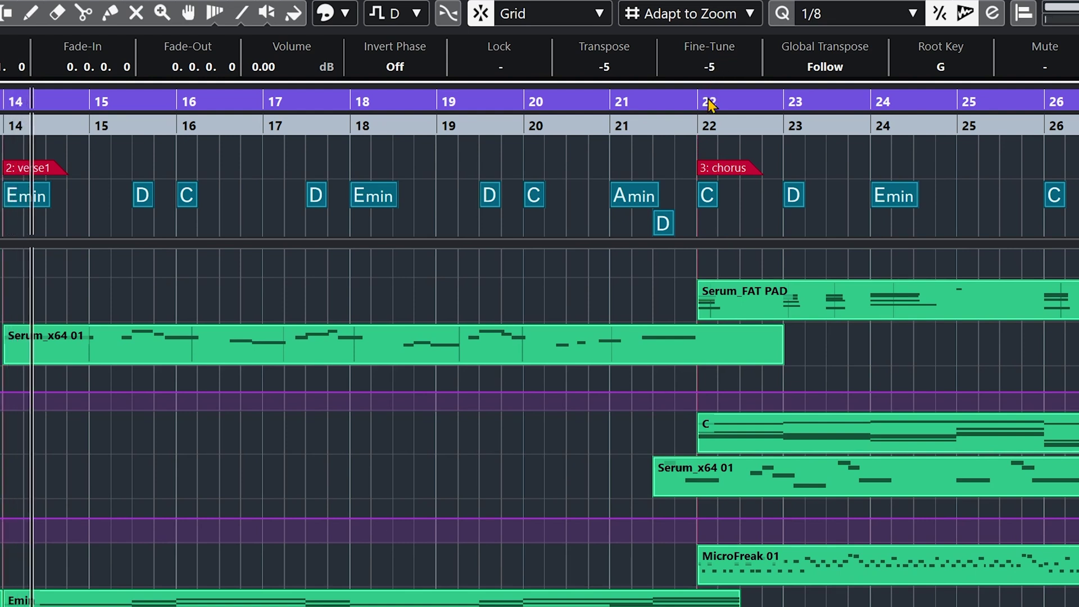
{"action": "scroll", "coordinate": [725, 59], "scroll_direction": "up", "scroll_amount": 6}
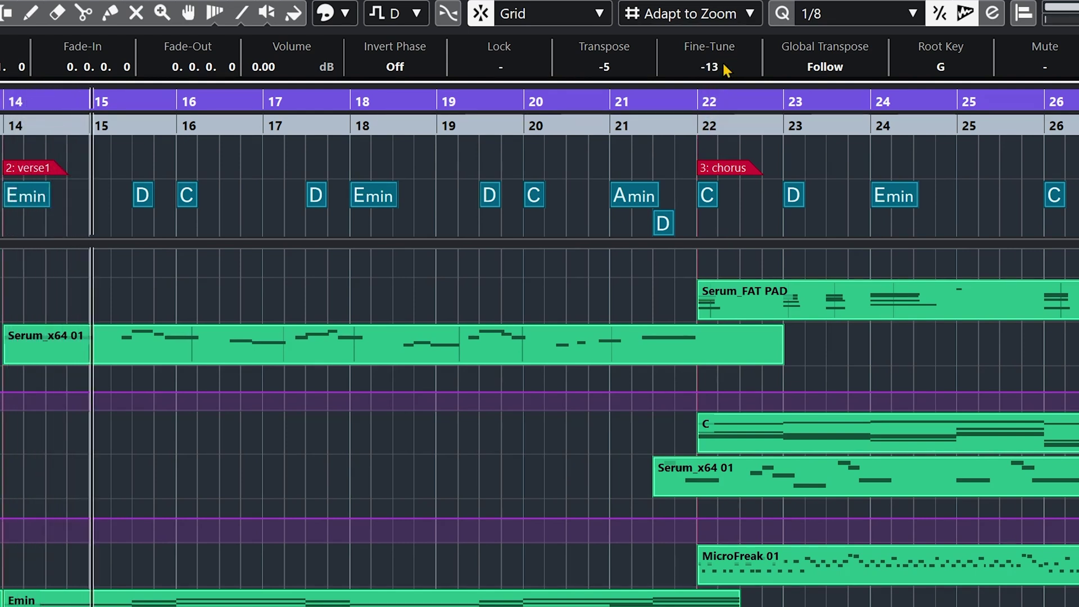
{"action": "scroll", "coordinate": [728, 56], "scroll_direction": "up", "scroll_amount": 16}
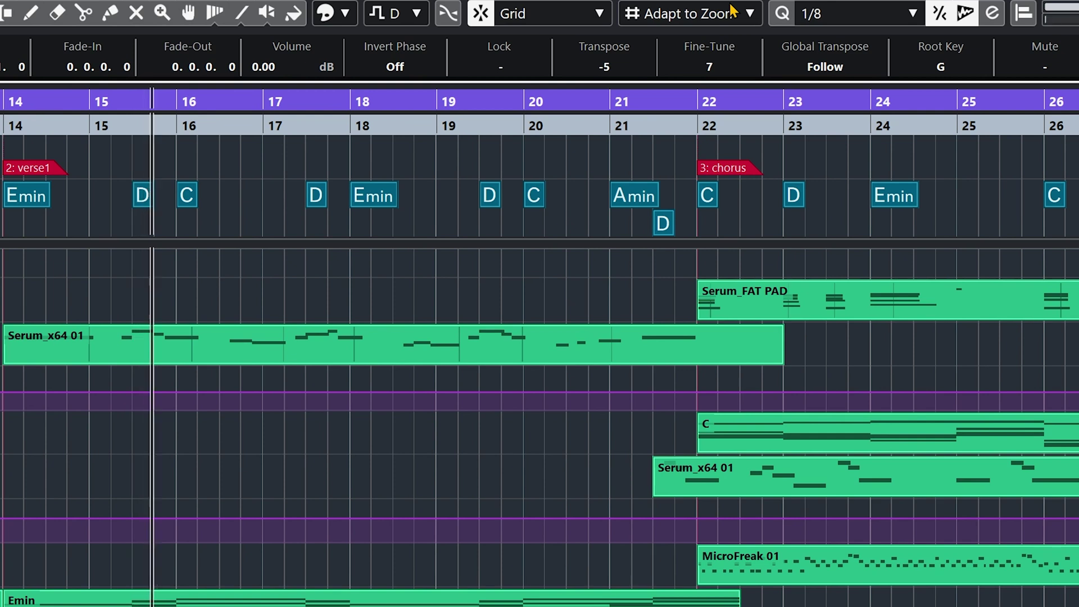
{"action": "scroll", "coordinate": [717, 73], "scroll_direction": "down", "scroll_amount": 2}
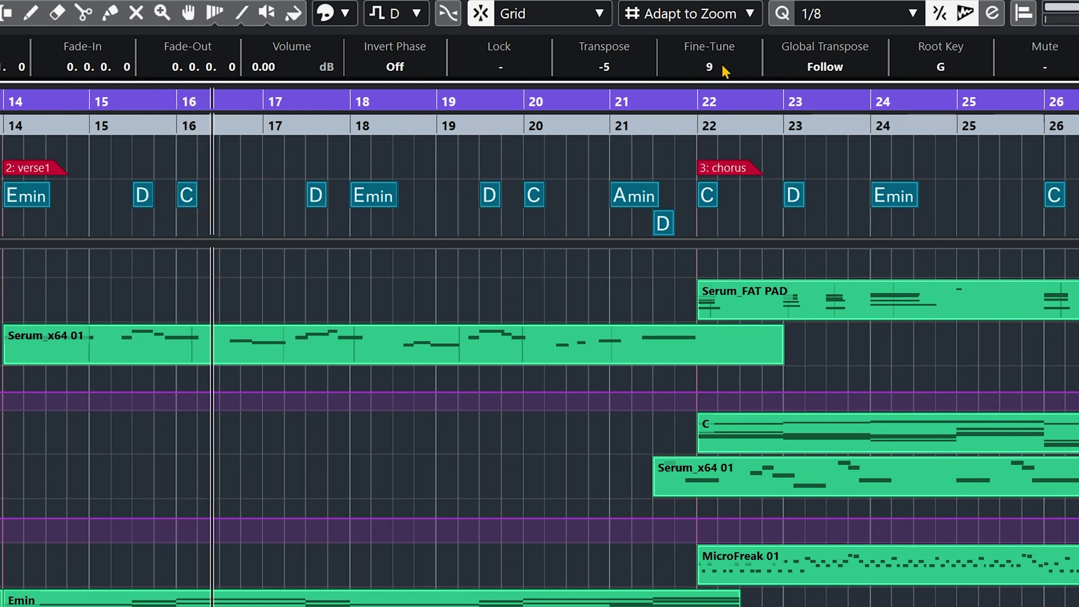
{"action": "key", "text": "space"}
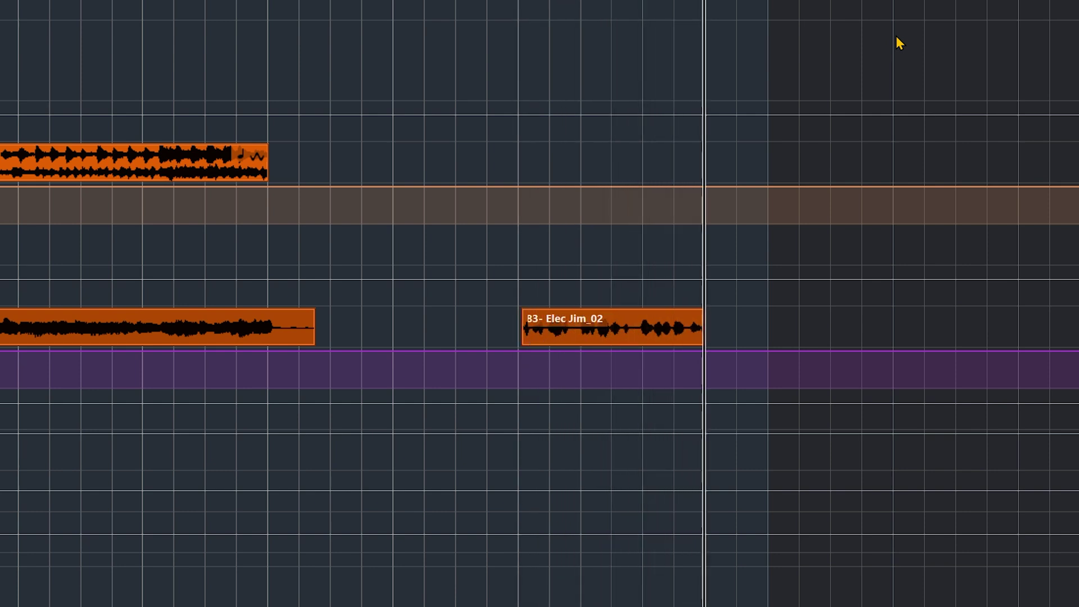
- Stop the recording on the 83- Elec Jim track and check the root key of the newly recorded clip
{"action": "key", "text": "space"}
{"action": "left_click", "coordinate": [678, 341]}
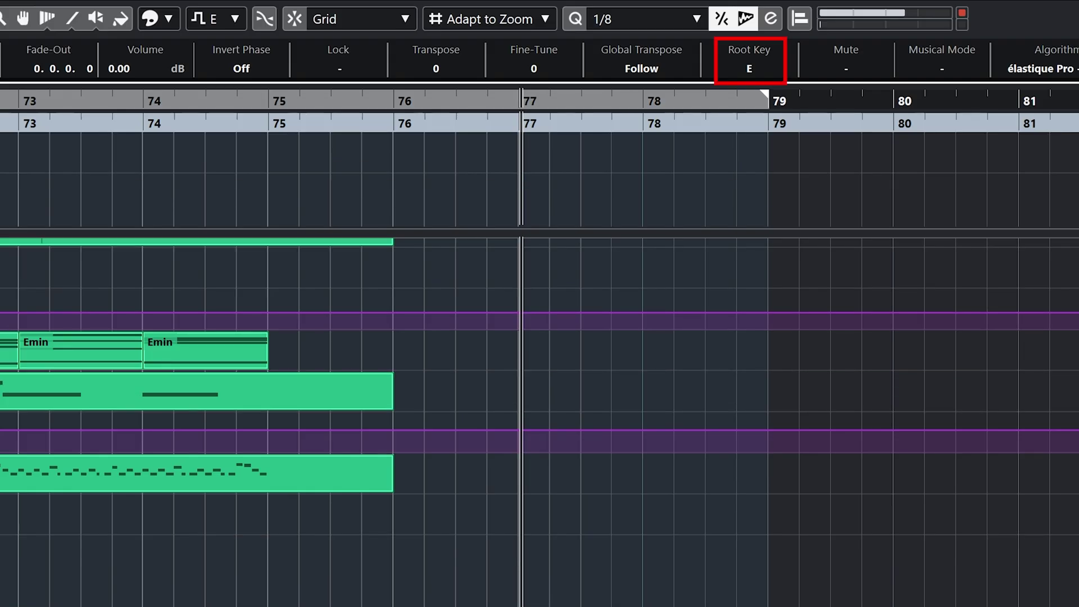
{"action": "left_click", "coordinate": [890, 600]}
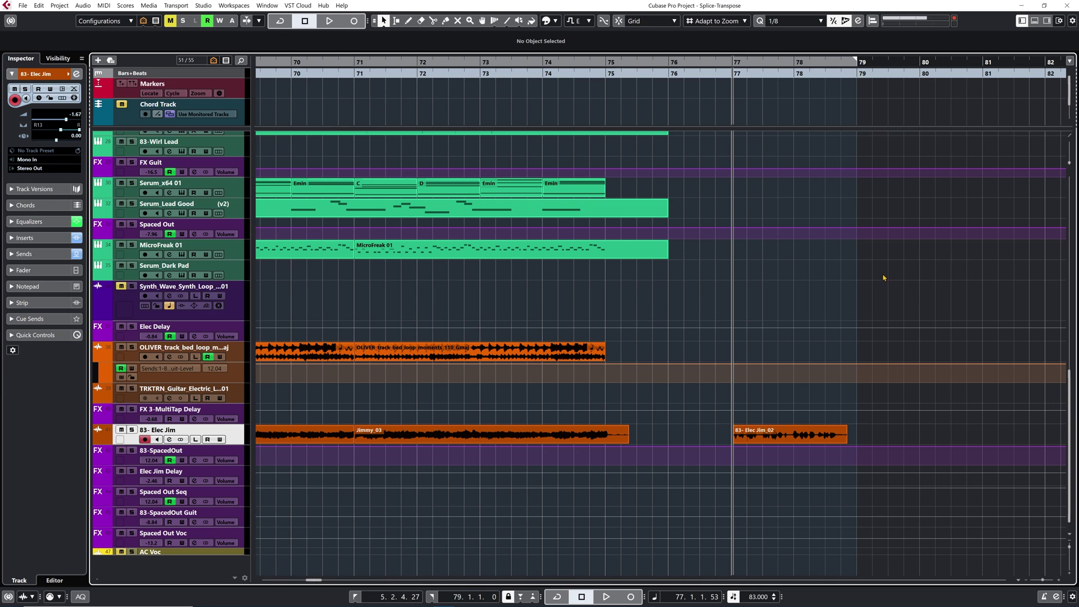
- Select the drum events from chorus3 onward, including Groove Agent 01, and set their Global Transpose to Independent
{"action": "scroll", "coordinate": [883, 278], "scroll_direction": "up", "scroll_amount": 10}
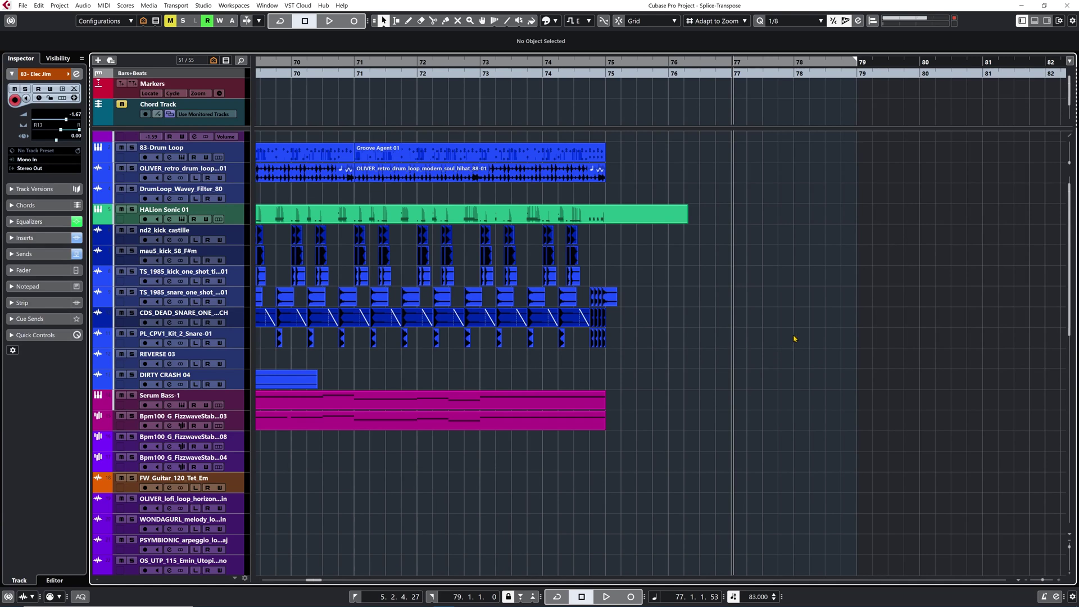
{"action": "left_click_drag", "start_coordinate": [794, 338], "coordinate": [349, 168]}
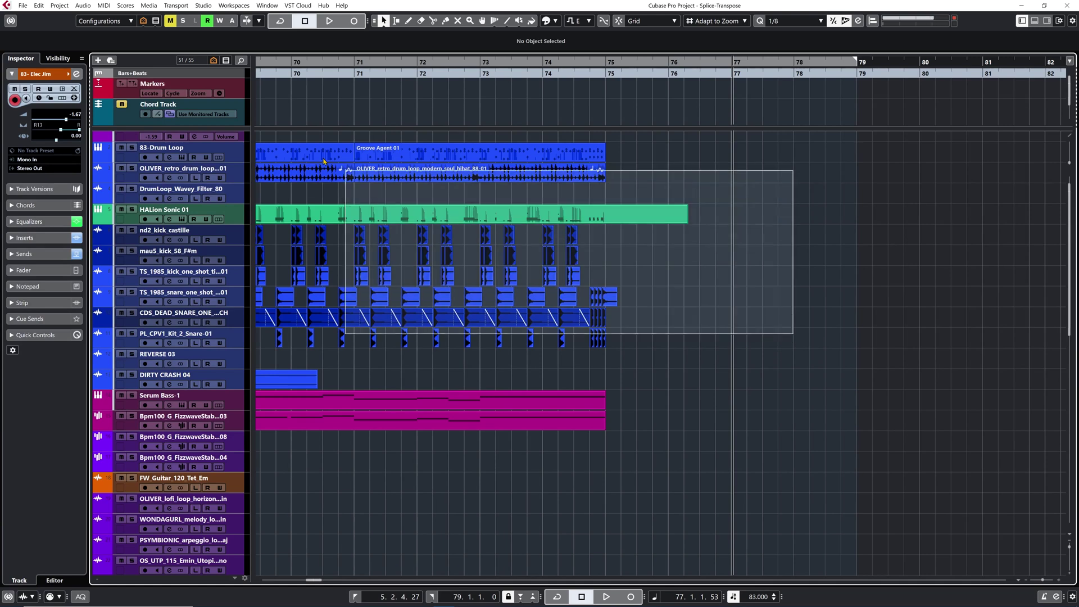
{"action": "scroll", "coordinate": [441, 148], "scroll_direction": "left", "scroll_amount": 10}
{"action": "left_click_drag", "start_coordinate": [441, 148], "coordinate": [443, 149]}
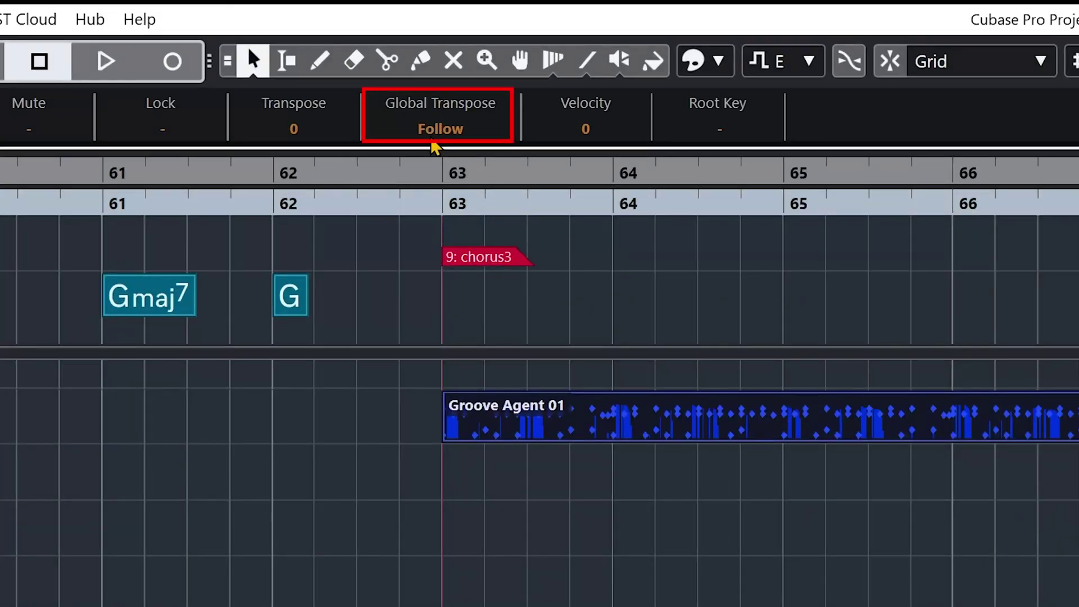
{"action": "left_click", "coordinate": [434, 135]}
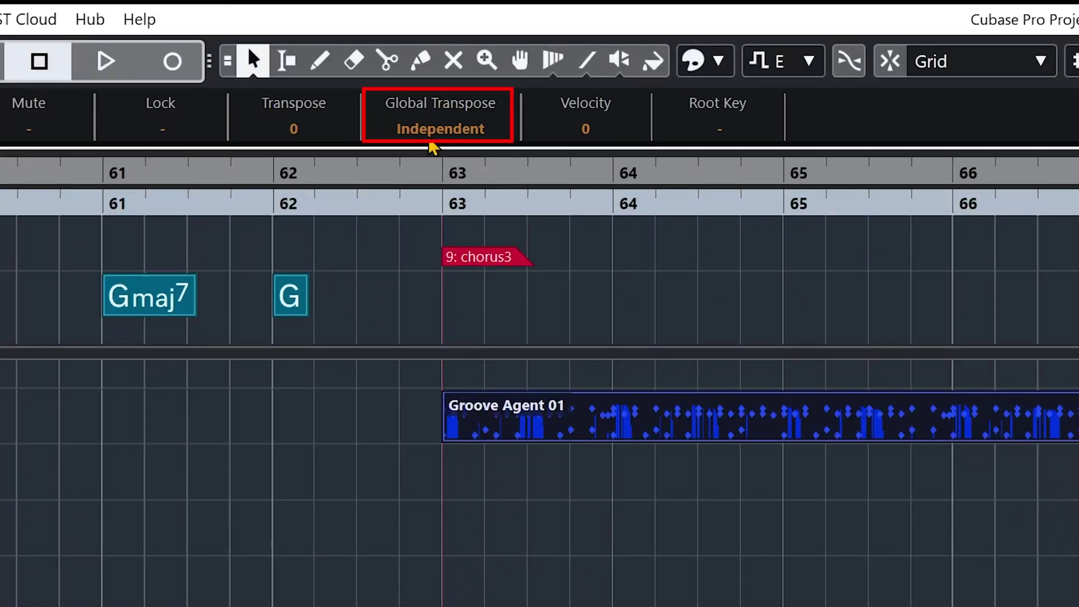
{"action": "left_click", "coordinate": [432, 144]}
{"action": "left_click", "coordinate": [432, 144]}
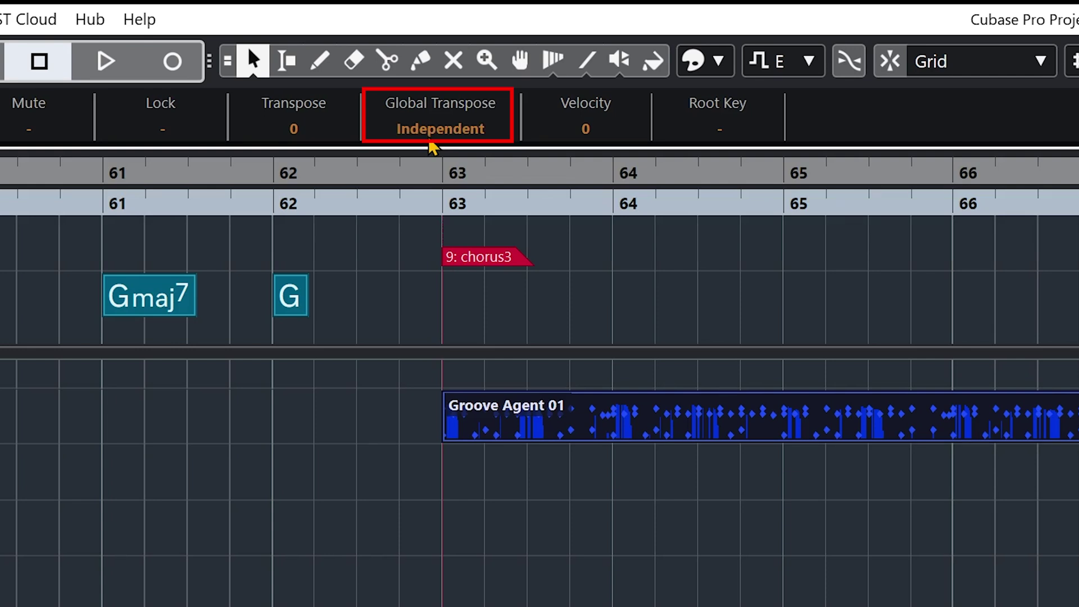